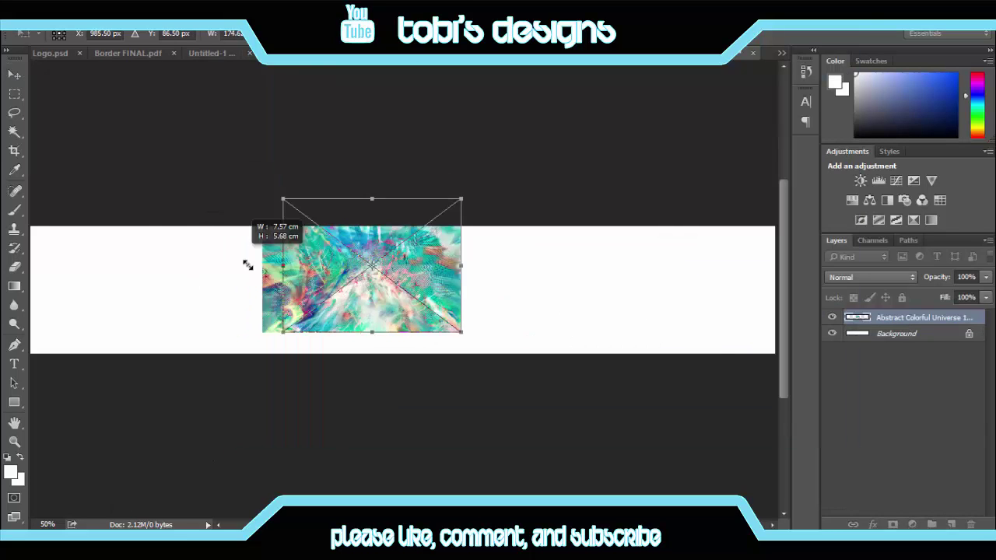
Stretch the placed abstract image across the full banner canvas and commit the transform
{"action": "left_click_drag", "start_coordinate": [248, 266], "coordinate": [35, 267]}
{"action": "mouse_move", "coordinate": [461, 265]}
{"action": "left_mouse_down"}
{"action": "mouse_move", "coordinate": [581, 273]}
{"action": "mouse_move", "coordinate": [555, 263]}
{"action": "mouse_move", "coordinate": [531, 284]}
{"action": "left_mouse_up"}
{"action": "left_click_drag", "start_coordinate": [156, 333], "coordinate": [157, 352]}
{"action": "mouse_move", "coordinate": [280, 288]}
{"action": "left_mouse_down"}
{"action": "mouse_move", "coordinate": [378, 306]}
{"action": "mouse_move", "coordinate": [78, 296]}
{"action": "left_mouse_up"}
{"action": "key", "text": "Return"}
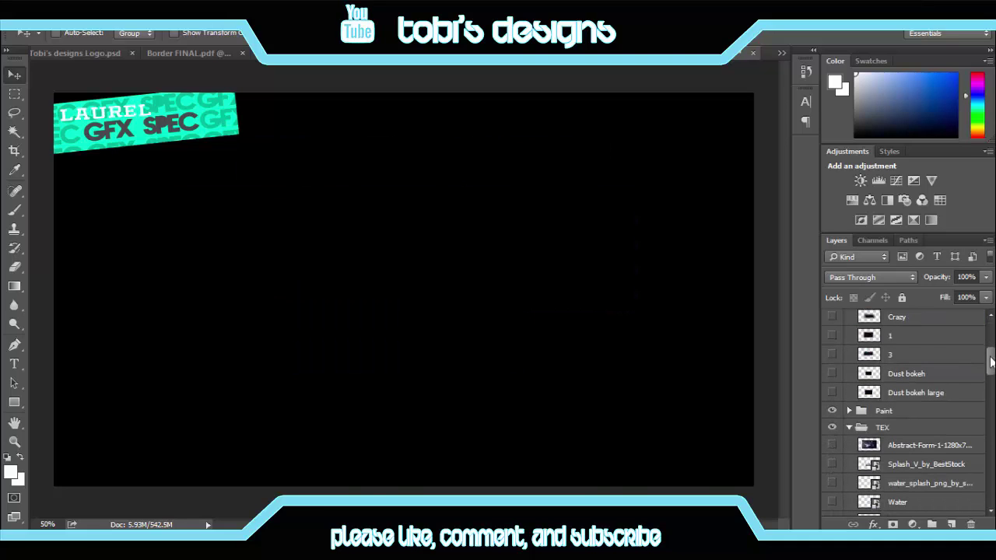
{"action": "left_click_drag", "start_coordinate": [983, 366], "coordinate": [984, 389]}
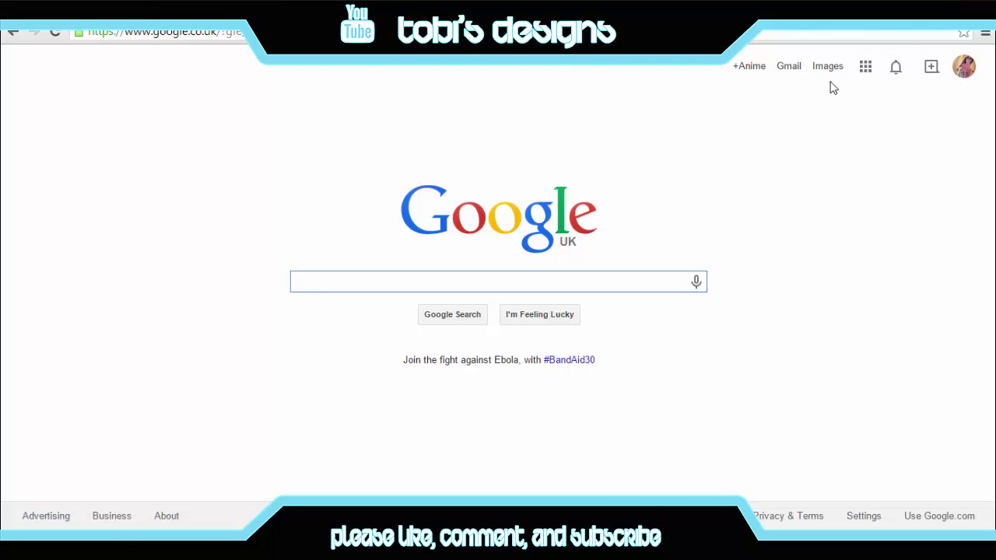
Go from YouTube to the Google Images search page
{"action": "left_click", "coordinate": [827, 67]}
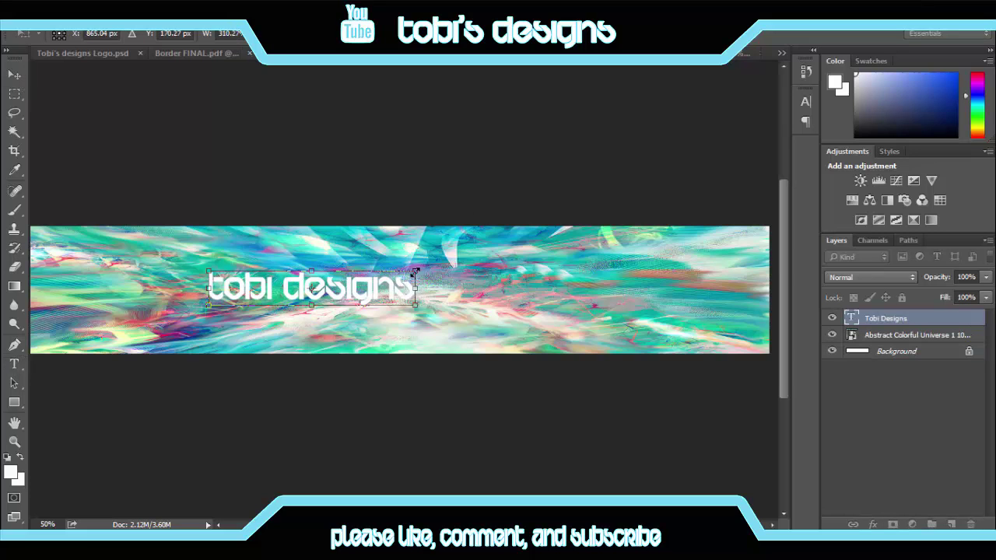
Scale the tobi designs text up across the banner and commit it
{"action": "left_click_drag", "start_coordinate": [277, 305], "coordinate": [599, 311]}
{"action": "left_click_drag", "start_coordinate": [484, 290], "coordinate": [492, 294]}
{"action": "key", "text": "Return"}
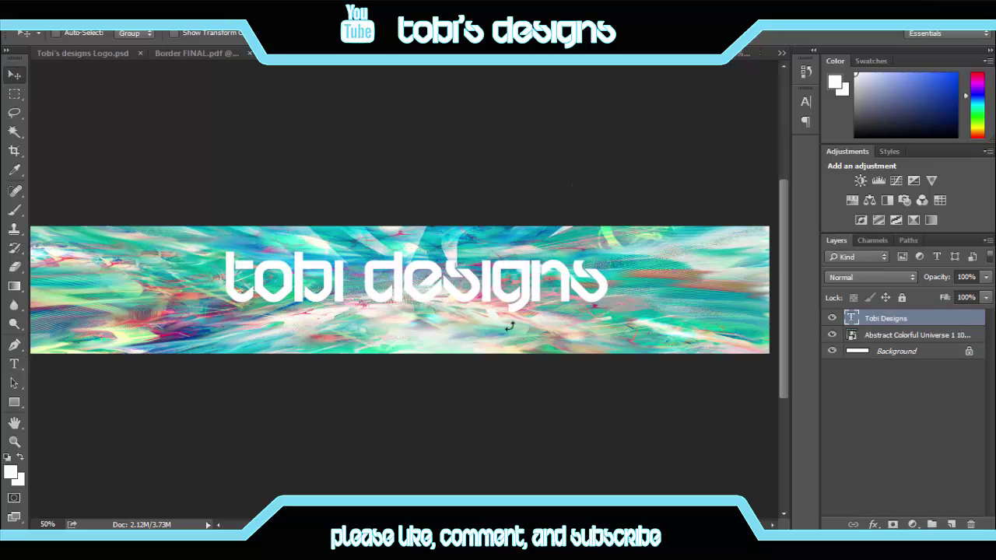
Give the text layer a cyan Stroke in Blending Options
{"action": "right_click", "coordinate": [879, 318]}
{"action": "left_click", "coordinate": [607, 105]}
{"action": "left_click", "coordinate": [528, 148]}
{"action": "left_click", "coordinate": [669, 187]}
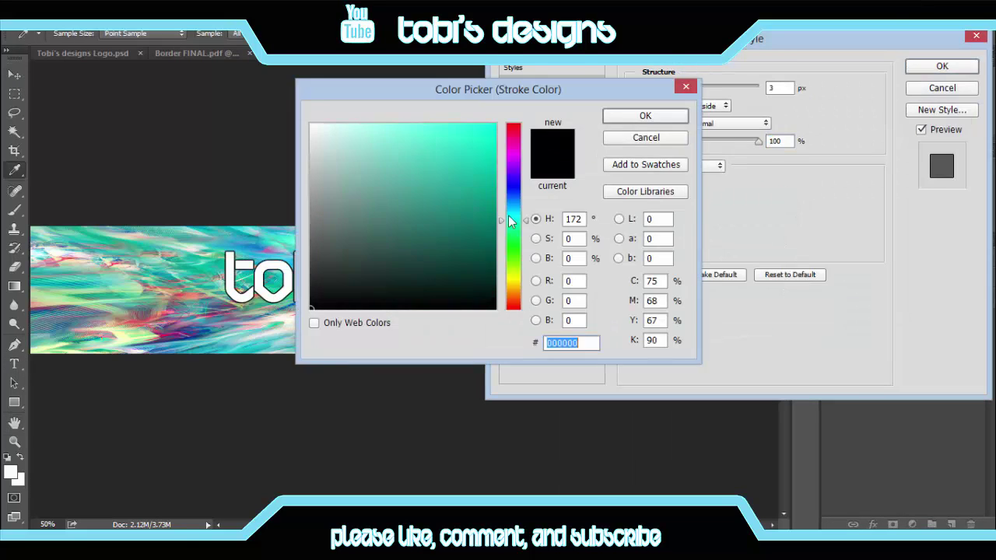
{"action": "left_click", "coordinate": [508, 214]}
{"action": "left_click", "coordinate": [645, 113]}
{"action": "left_click", "coordinate": [923, 70]}
Give the duplicated text copy layer a black Stroke
{"action": "right_click", "coordinate": [895, 318]}
{"action": "left_click", "coordinate": [652, 106]}
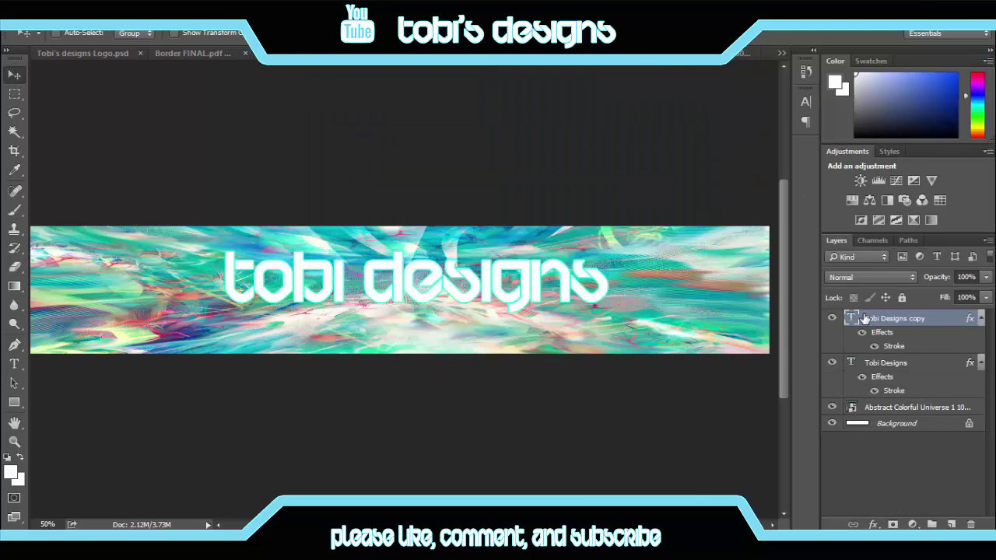
{"action": "left_click", "coordinate": [528, 148]}
{"action": "left_click", "coordinate": [668, 188]}
{"action": "left_click", "coordinate": [645, 115]}
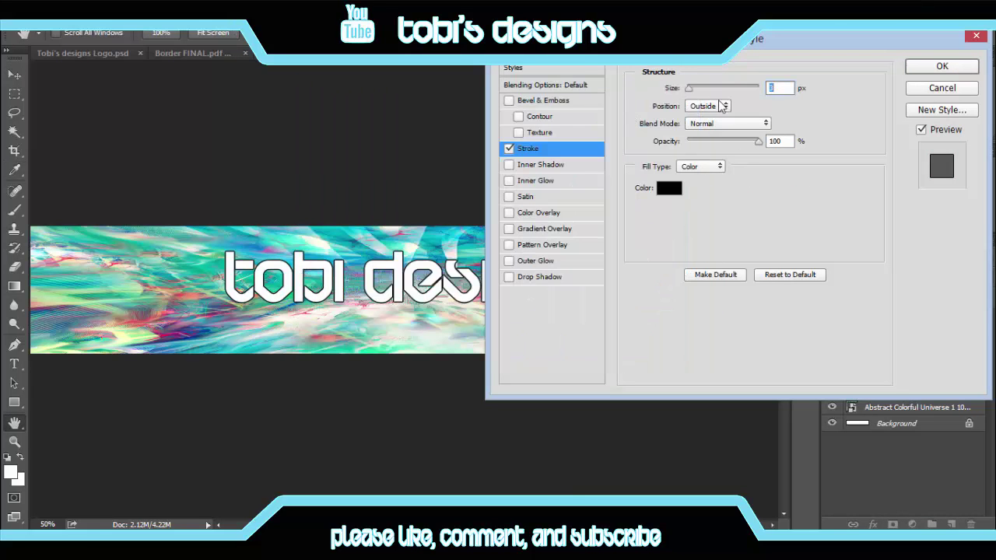
{"action": "left_click", "coordinate": [942, 66]}
Thicken the Tobi Designs layer's cyan stroke and reapply the copy's black stroke
{"action": "double_click", "coordinate": [894, 366]}
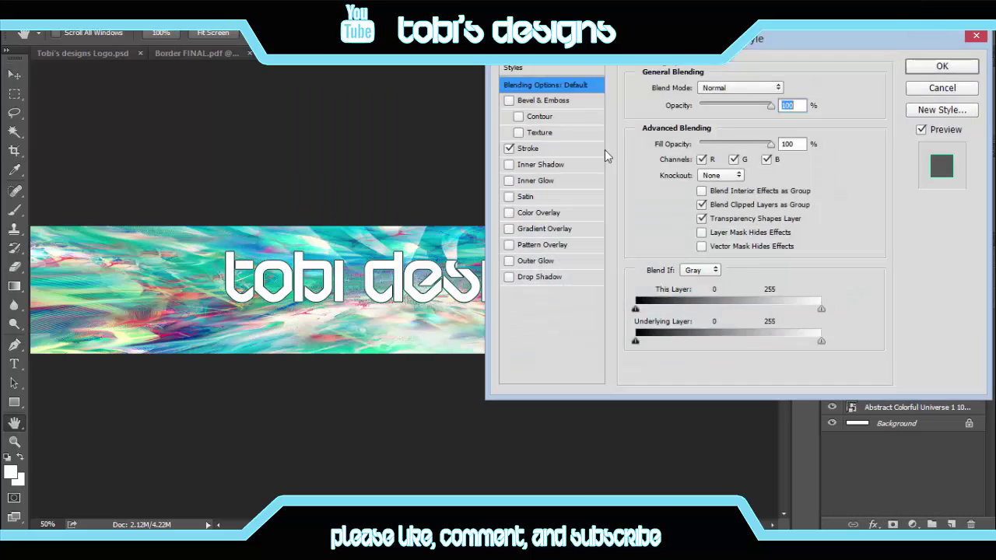
{"action": "left_click", "coordinate": [528, 149]}
{"action": "left_click_drag", "start_coordinate": [685, 84], "coordinate": [694, 85]}
{"action": "left_click", "coordinate": [941, 66]}
{"action": "double_click", "coordinate": [884, 319]}
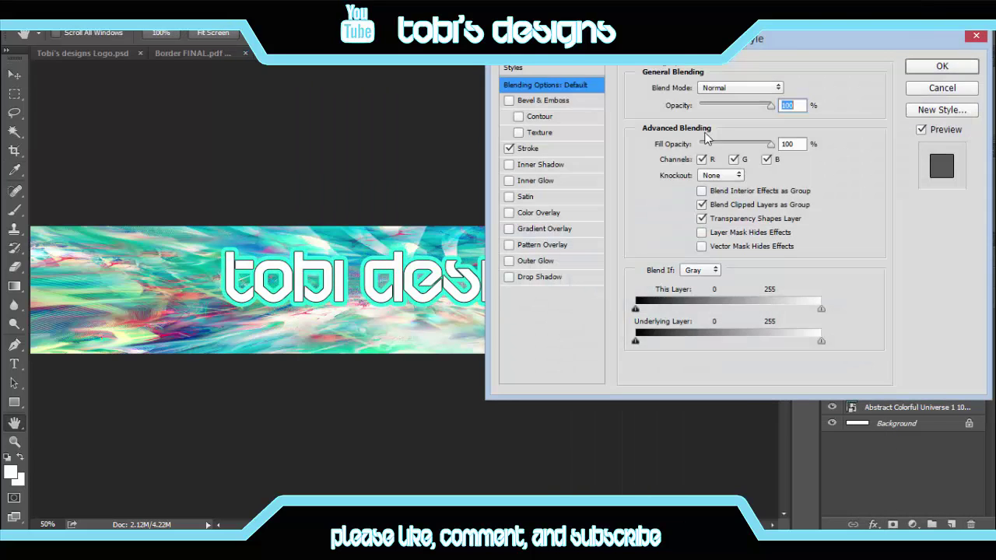
{"action": "left_click", "coordinate": [528, 154]}
{"action": "left_click", "coordinate": [941, 66]}
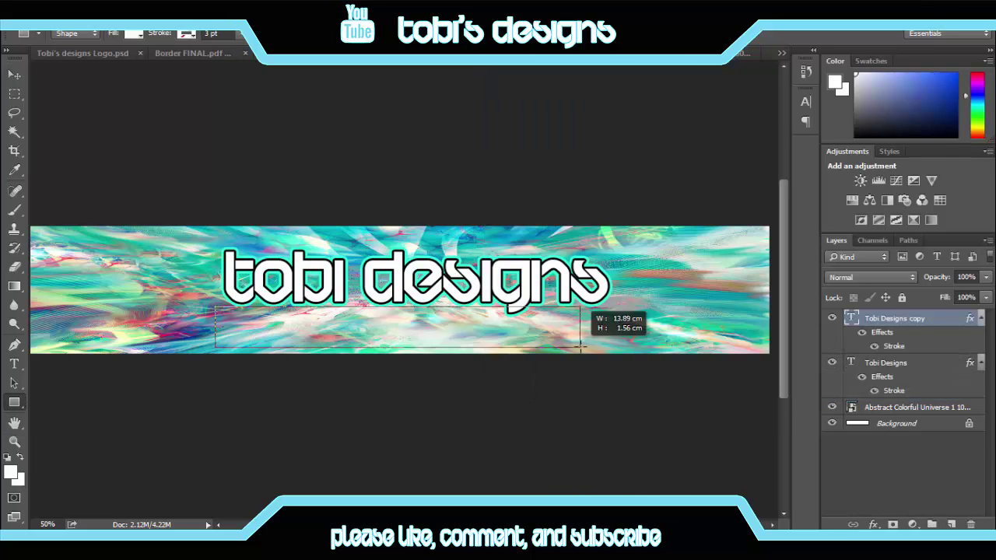
Draw a thin underline bar beneath the title and give it a cyan stroke
{"action": "left_click_drag", "start_coordinate": [581, 346], "coordinate": [644, 311]}
{"action": "key", "text": "v"}
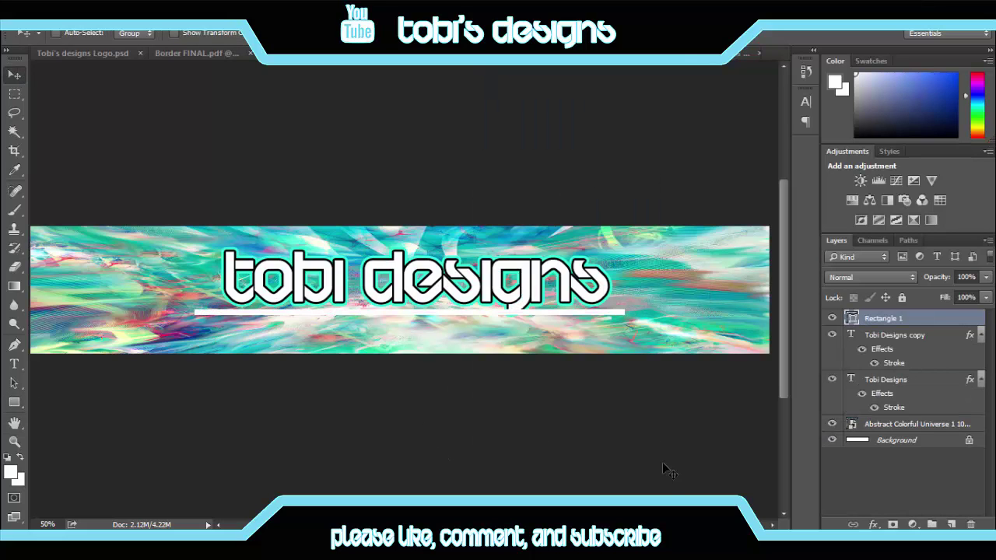
{"action": "right_click", "coordinate": [883, 319]}
{"action": "left_click", "coordinate": [633, 96]}
{"action": "left_click", "coordinate": [528, 148]}
{"action": "left_click", "coordinate": [675, 189]}
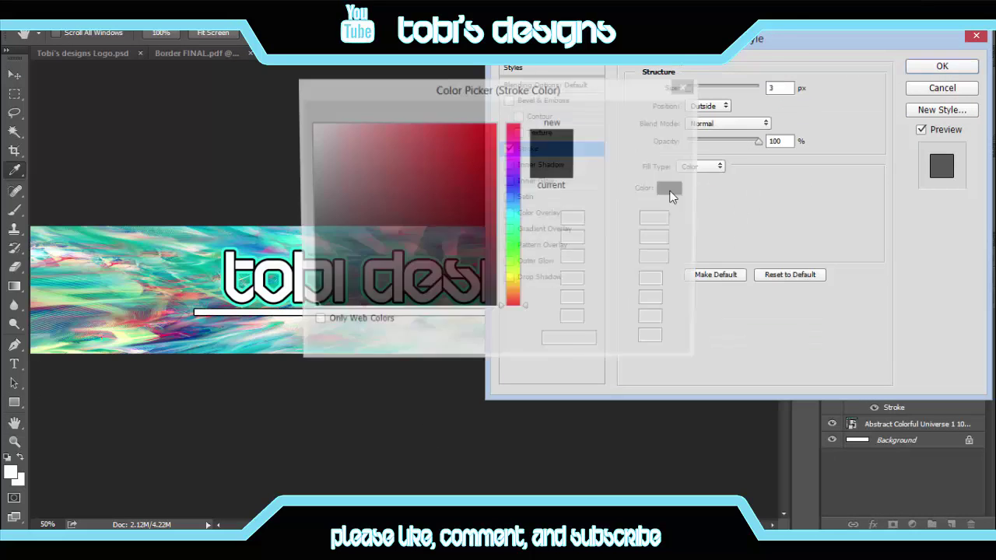
{"action": "left_click", "coordinate": [230, 288]}
{"action": "left_click", "coordinate": [645, 115]}
{"action": "left_click", "coordinate": [941, 66]}
Duplicate the underline bar and give the copy a black outline stroke
{"action": "right_click", "coordinate": [884, 319]}
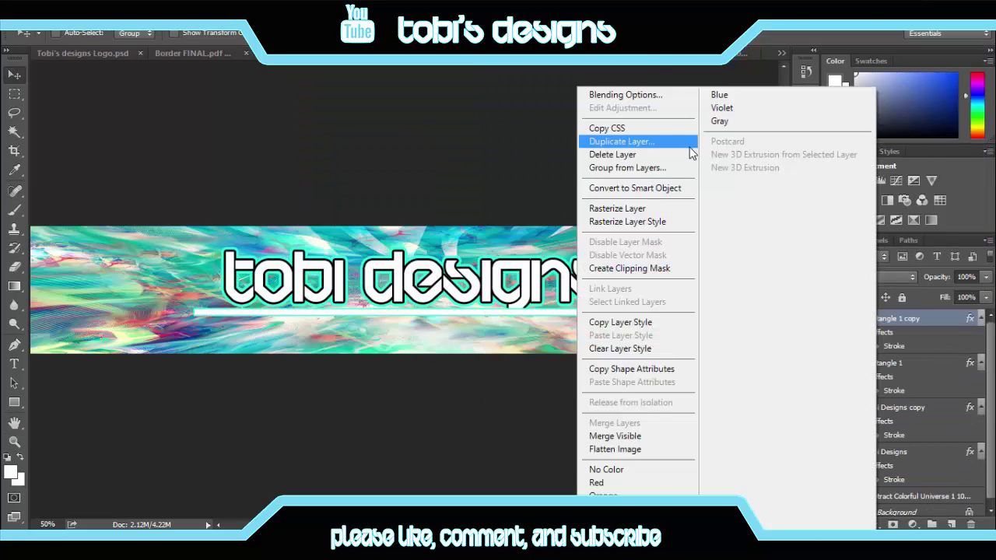
{"action": "left_click", "coordinate": [633, 94]}
{"action": "left_click", "coordinate": [528, 149]}
{"action": "left_click", "coordinate": [675, 188]}
{"action": "left_click", "coordinate": [645, 114]}
{"action": "left_click", "coordinate": [942, 66]}
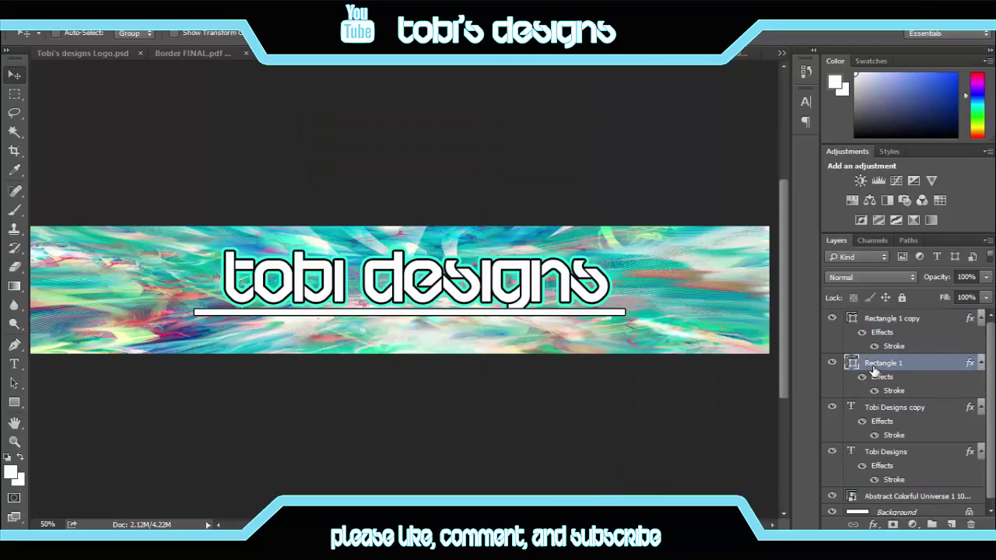
{"action": "right_click", "coordinate": [883, 356]}
{"action": "left_click", "coordinate": [528, 149]}
{"action": "left_click", "coordinate": [941, 67]}
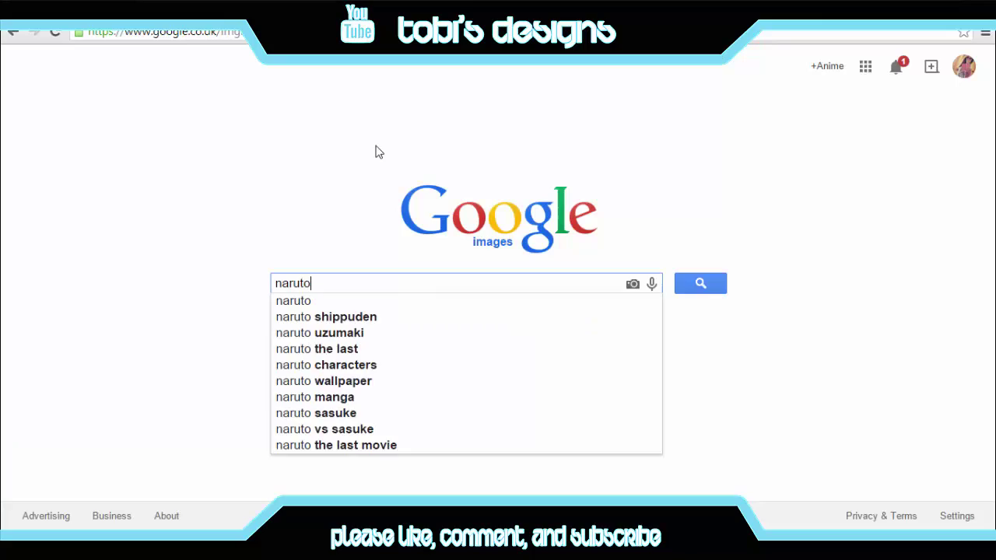
Search Google Images for 'naruto leaning on the side png'
{"action": "type", "text": "leaning on the side "}
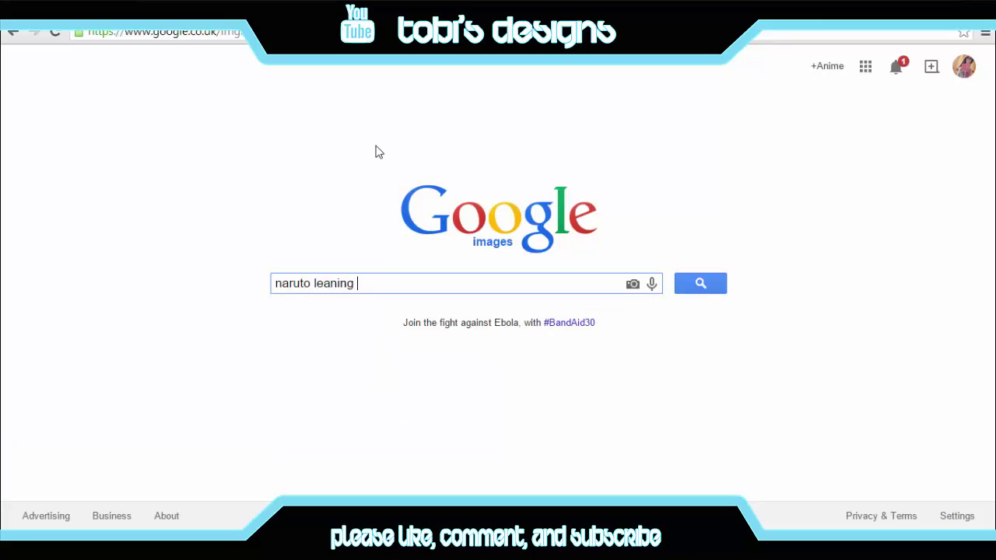
{"action": "type", "text": "png"}
{"action": "key", "text": "Return"}
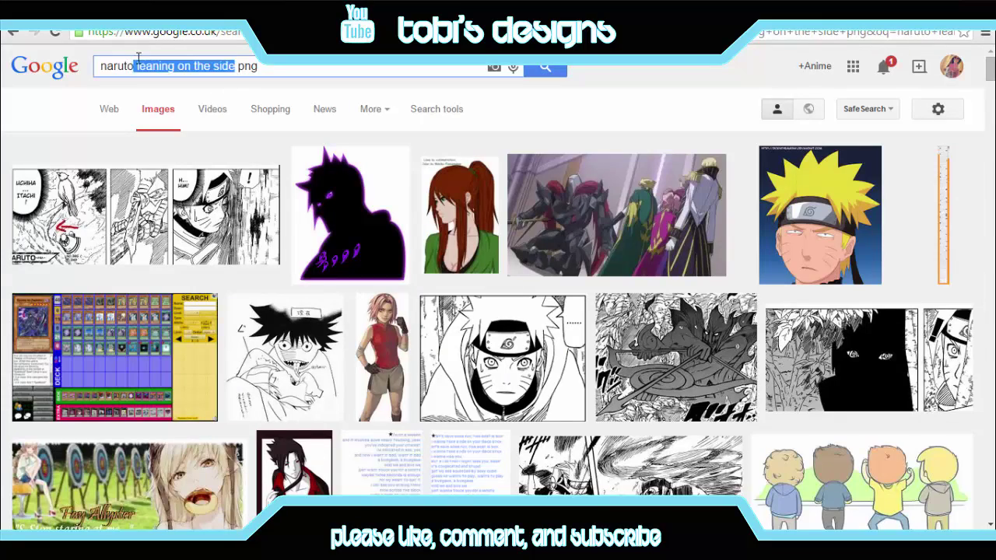
{"action": "key", "text": "BackSpace"}
{"action": "left_click_drag", "start_coordinate": [991, 103], "coordinate": [981, 168]}
Preview the group jumping Naruto image and browse related images
{"action": "left_click", "coordinate": [123, 403]}
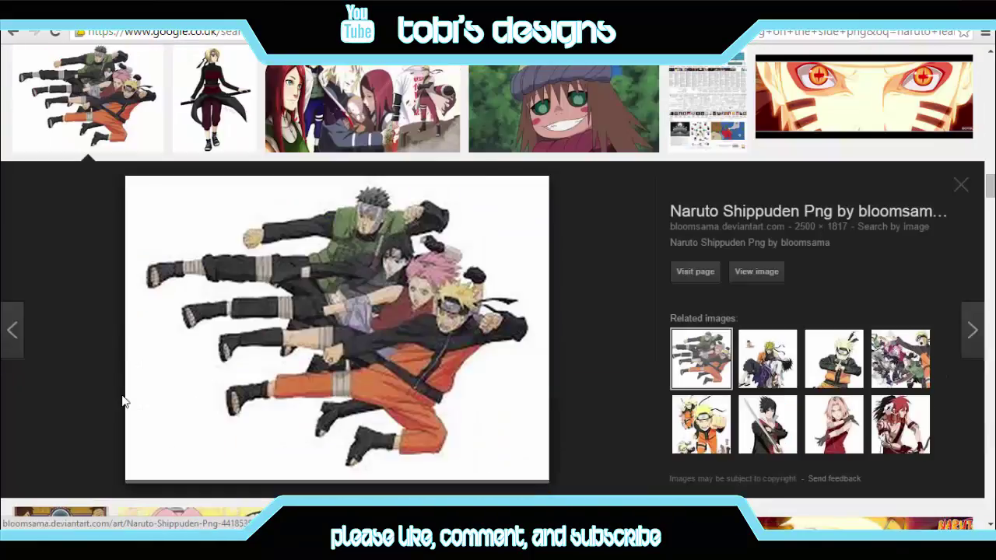
{"action": "left_click", "coordinate": [900, 424]}
{"action": "left_click", "coordinate": [900, 359]}
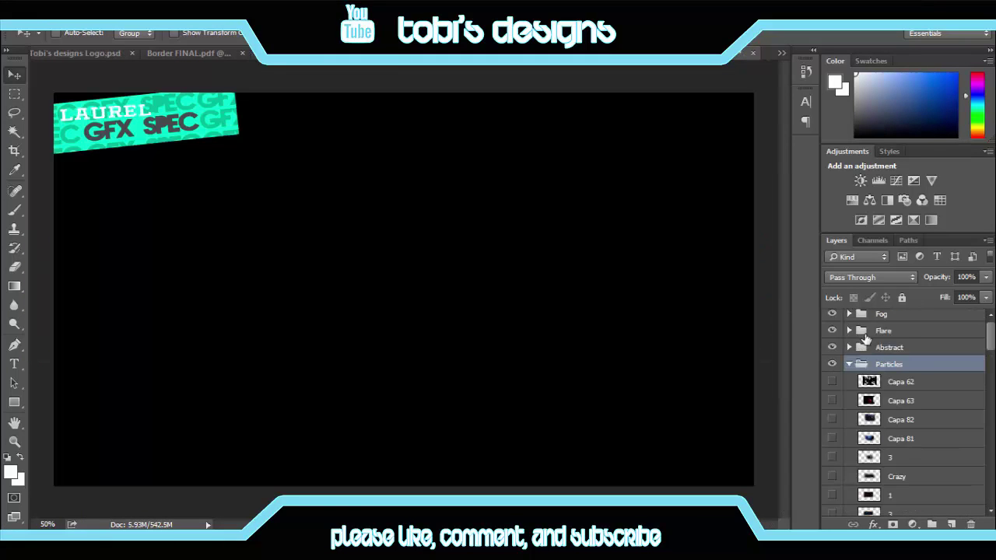
Show the Flare 12 layer and blend it into the banner with Linear Dodge (Add)
{"action": "left_click", "coordinate": [832, 443]}
{"action": "left_click", "coordinate": [832, 461]}
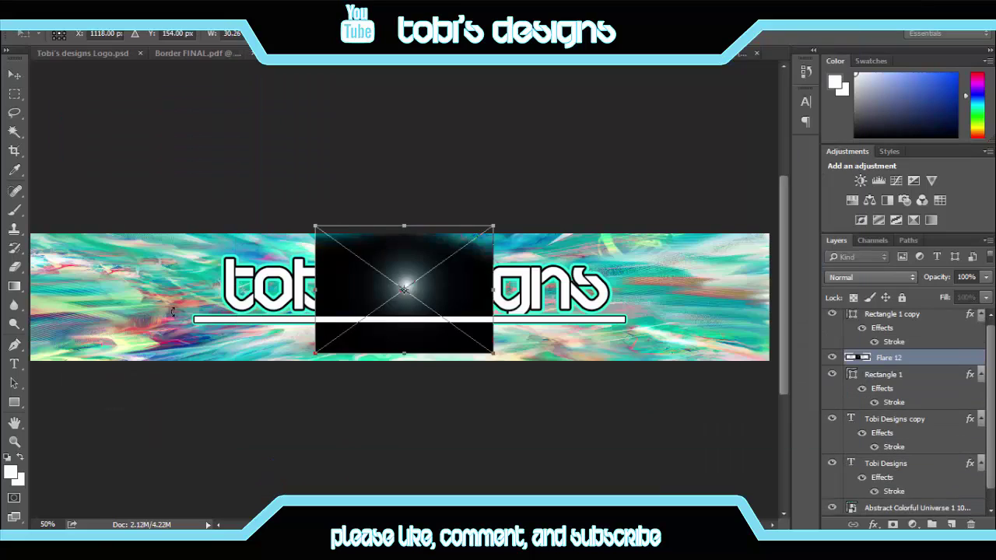
{"action": "left_click", "coordinate": [871, 277]}
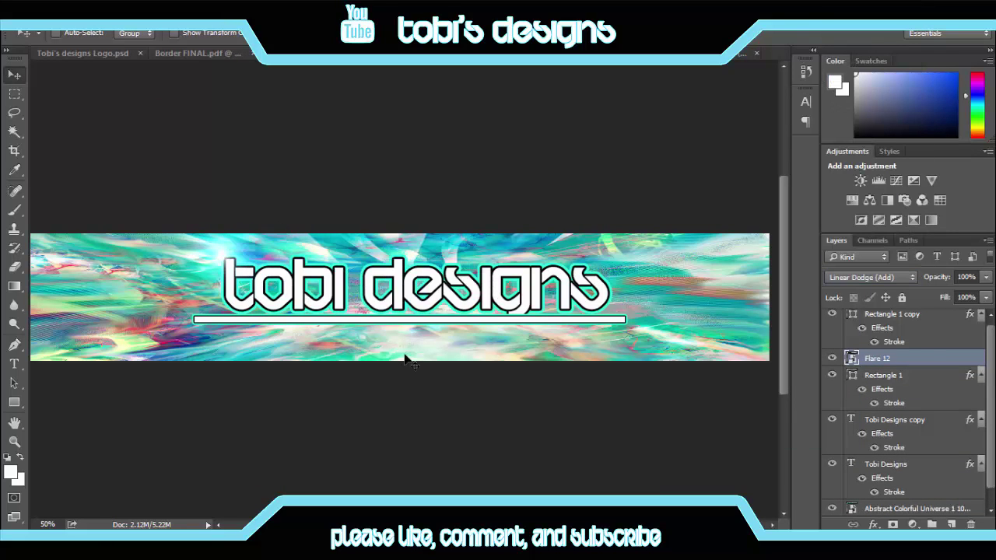
{"action": "right_click", "coordinate": [906, 445]}
Reveal the pink low-poly flower layer in the other document
{"action": "scroll", "coordinate": [990, 451], "scroll_direction": "down", "scroll_amount": 1}
{"action": "left_click_drag", "start_coordinate": [215, 255], "coordinate": [588, 270]}
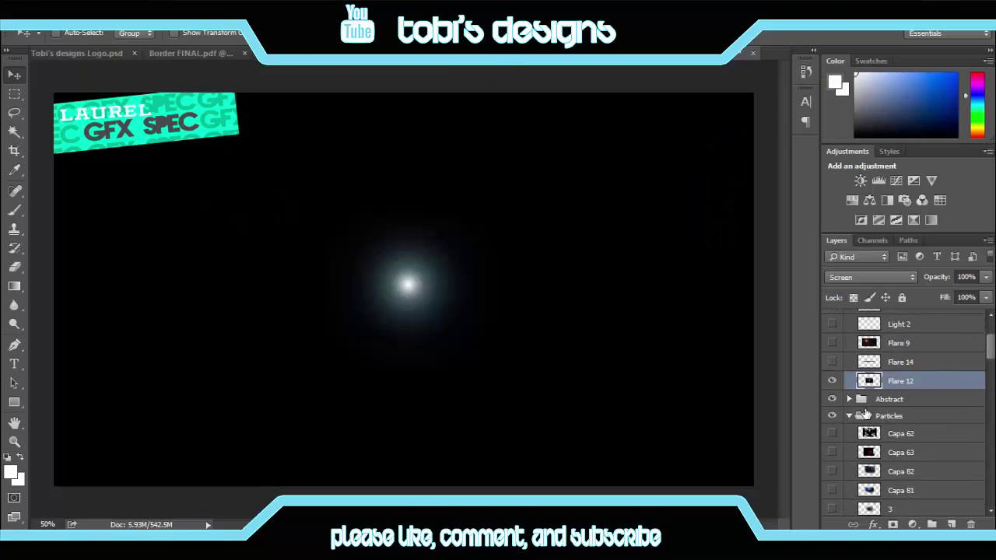
{"action": "left_click", "coordinate": [835, 436]}
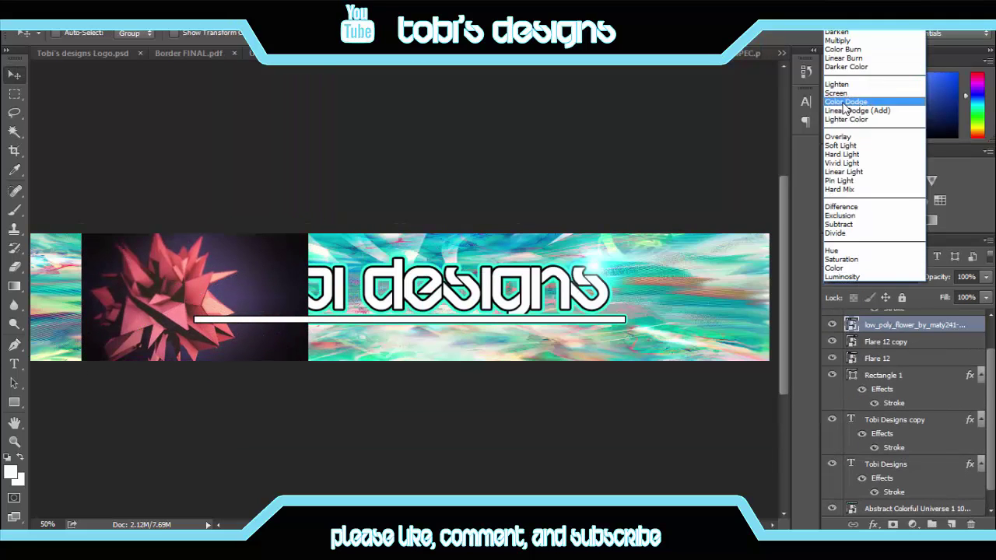
Set the flower overlay to Linear Dodge (Add), rasterize and erase parts, then delete it
{"action": "left_click", "coordinate": [844, 110]}
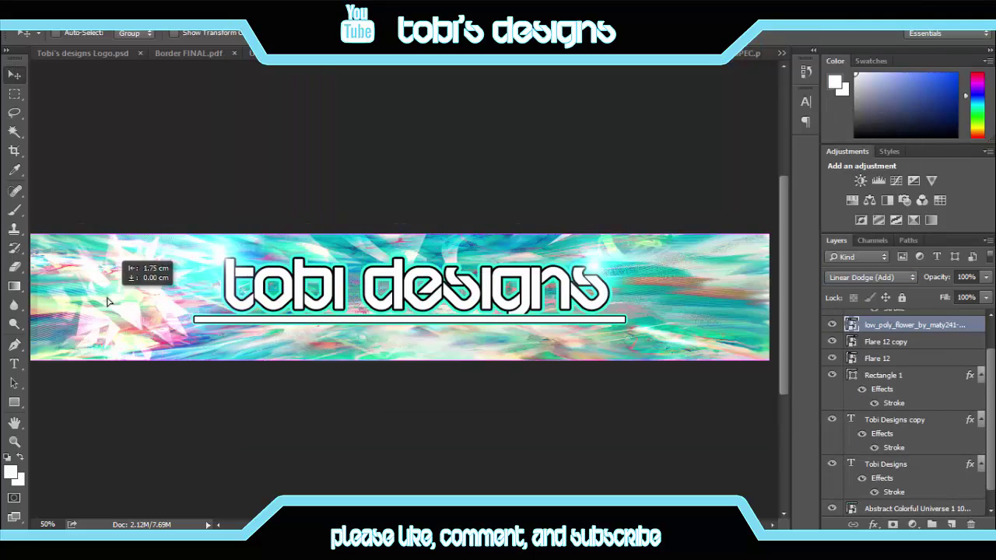
{"action": "left_click_drag", "start_coordinate": [107, 295], "coordinate": [327, 286]}
{"action": "left_click", "coordinate": [308, 347]}
{"action": "key", "text": "Return"}
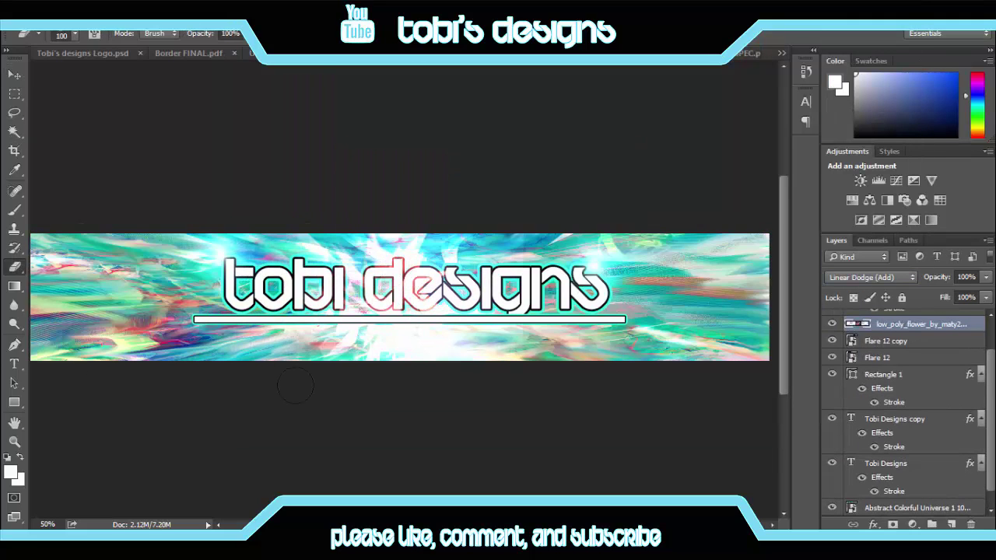
{"action": "left_click_drag", "start_coordinate": [403, 335], "coordinate": [109, 346]}
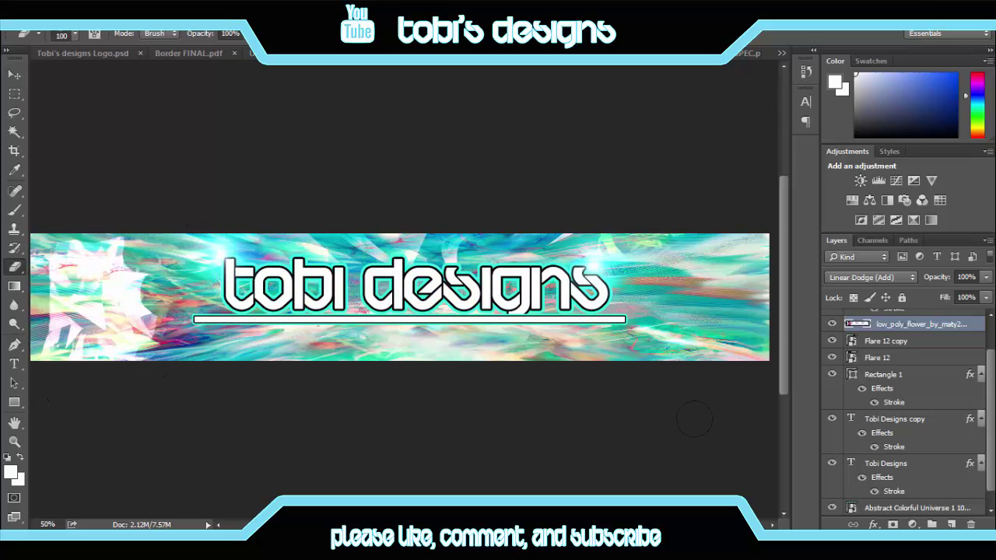
{"action": "right_click", "coordinate": [885, 324]}
{"action": "left_click", "coordinate": [640, 154]}
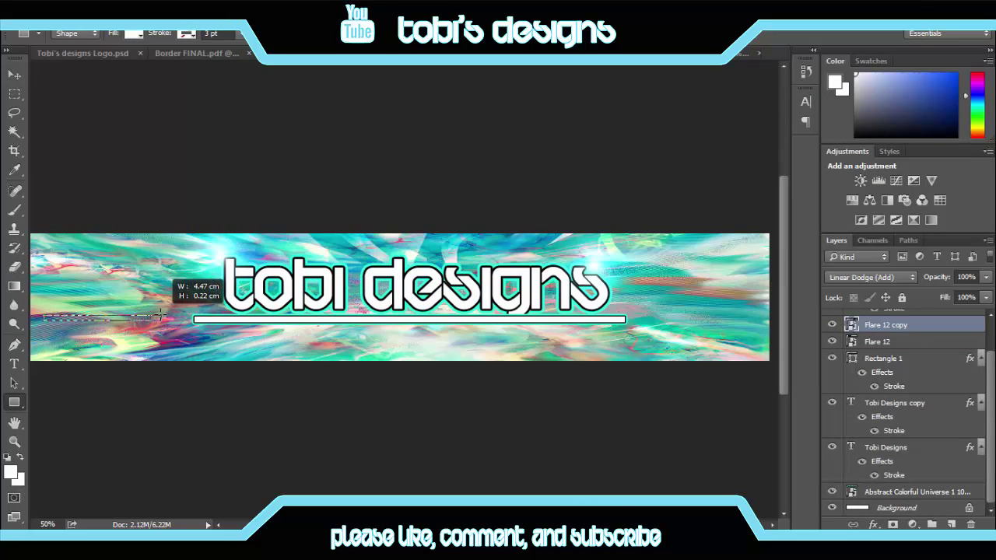
Draw a thin rectangle stripe and rotate it diagonally in the lower-left corner
{"action": "left_click_drag", "start_coordinate": [160, 315], "coordinate": [111, 315]}
{"action": "key", "text": "ctrl+t"}
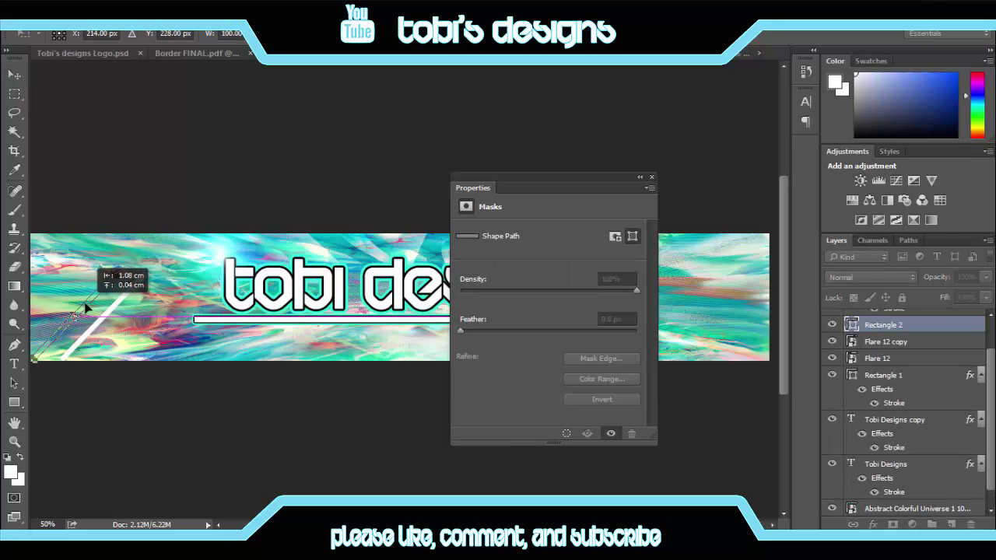
{"action": "key", "text": "Return"}
{"action": "key", "text": "Return"}
{"action": "left_click", "coordinate": [652, 176]}
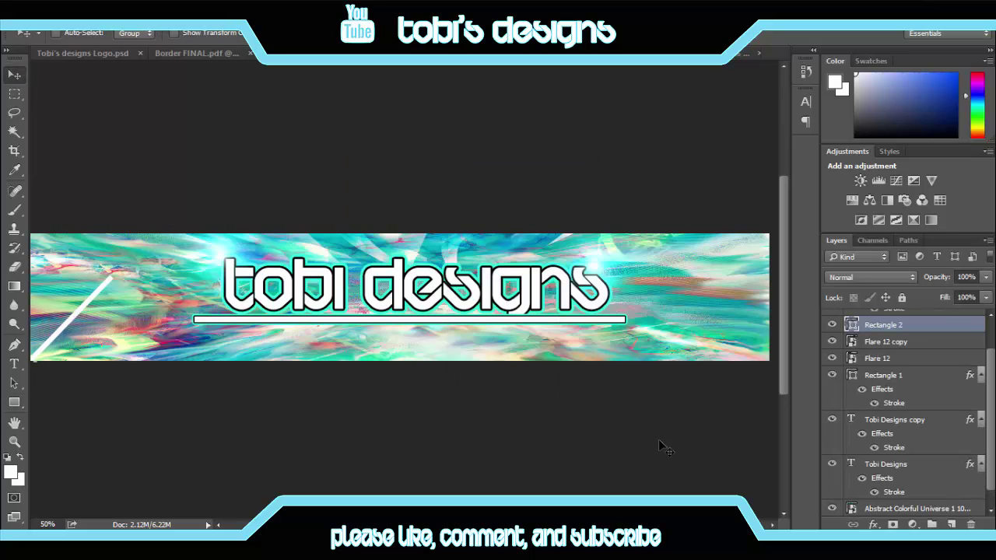
Duplicate the stripe into copies beside the original and edit its outline stroke
{"action": "right_click", "coordinate": [871, 325]}
{"action": "left_click", "coordinate": [622, 128]}
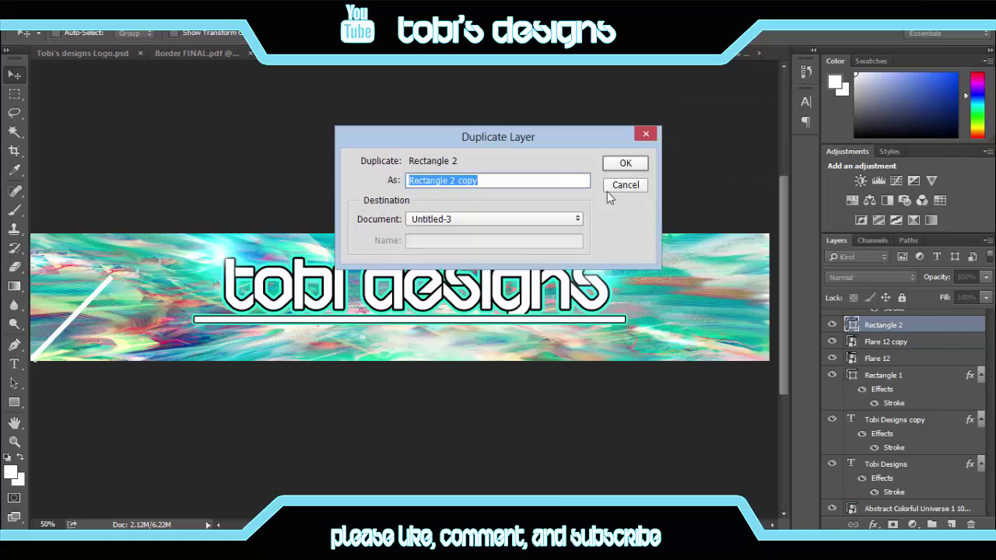
{"action": "key", "text": "Return"}
{"action": "left_click_drag", "start_coordinate": [86, 306], "coordinate": [130, 296]}
{"action": "right_click", "coordinate": [887, 324]}
{"action": "left_click", "coordinate": [622, 128]}
{"action": "key", "text": "Return"}
{"action": "right_click", "coordinate": [895, 325]}
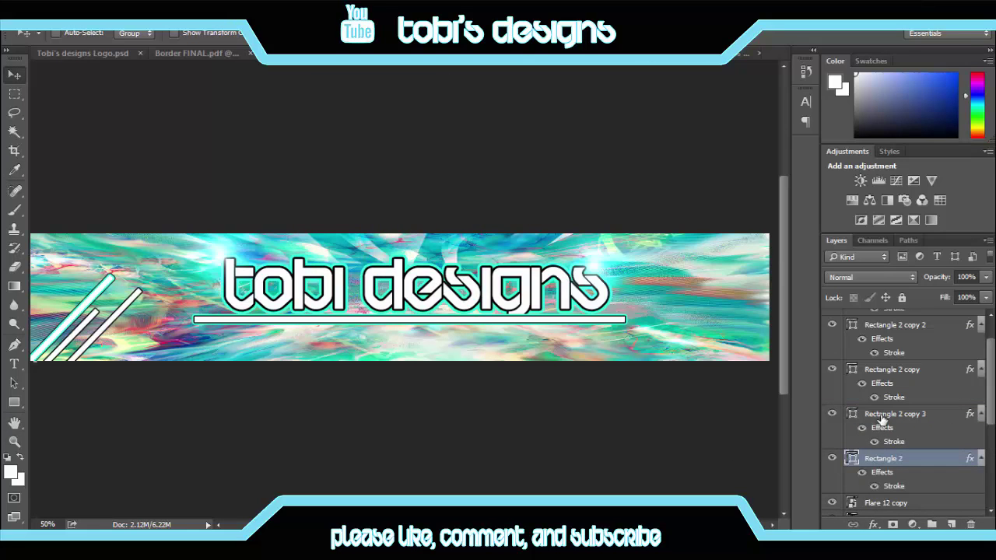
{"action": "double_click", "coordinate": [881, 420]}
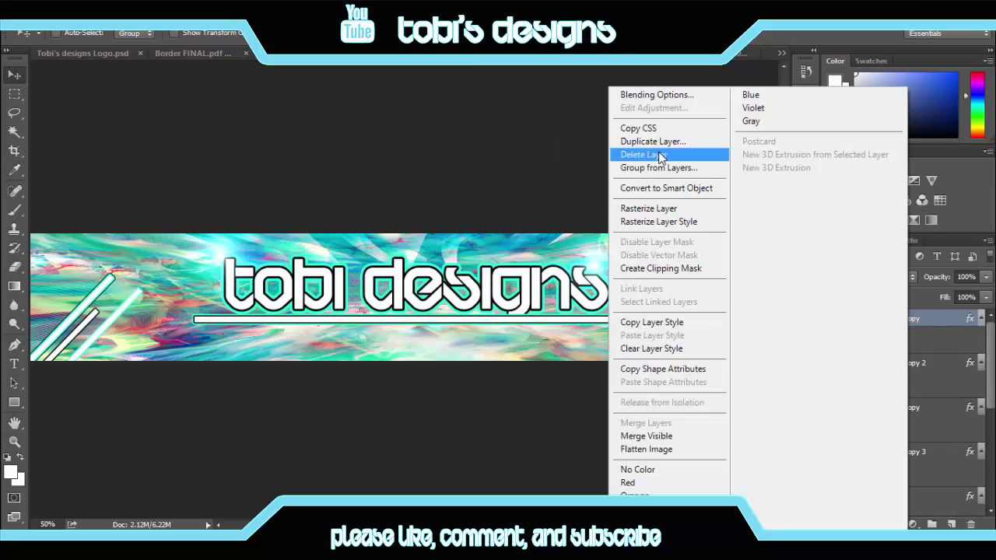
Delete the surplus Rectangle 2 copy stripes and line up a new copy in the left corner
{"action": "left_click", "coordinate": [416, 217]}
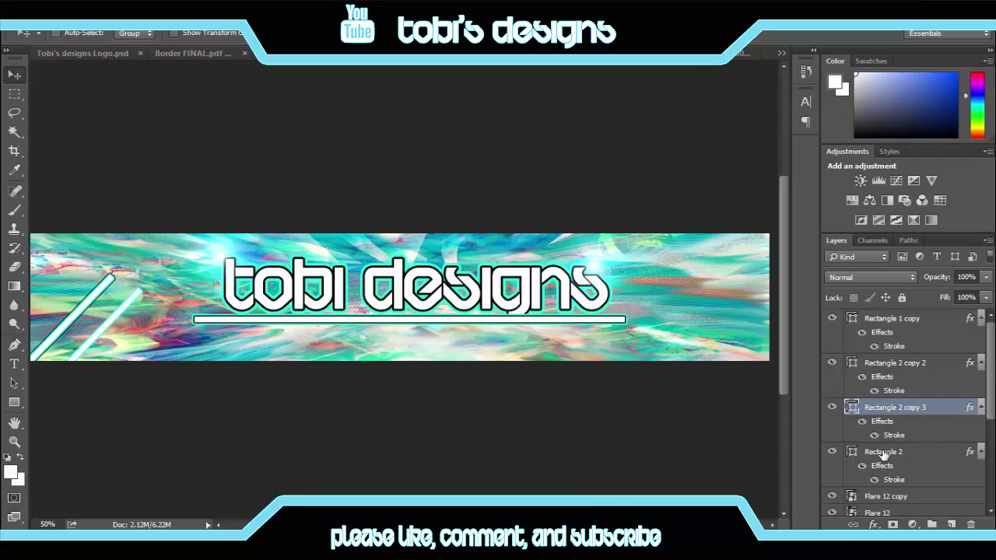
{"action": "right_click", "coordinate": [894, 362]}
{"action": "left_click", "coordinate": [607, 155]}
{"action": "left_click", "coordinate": [416, 217]}
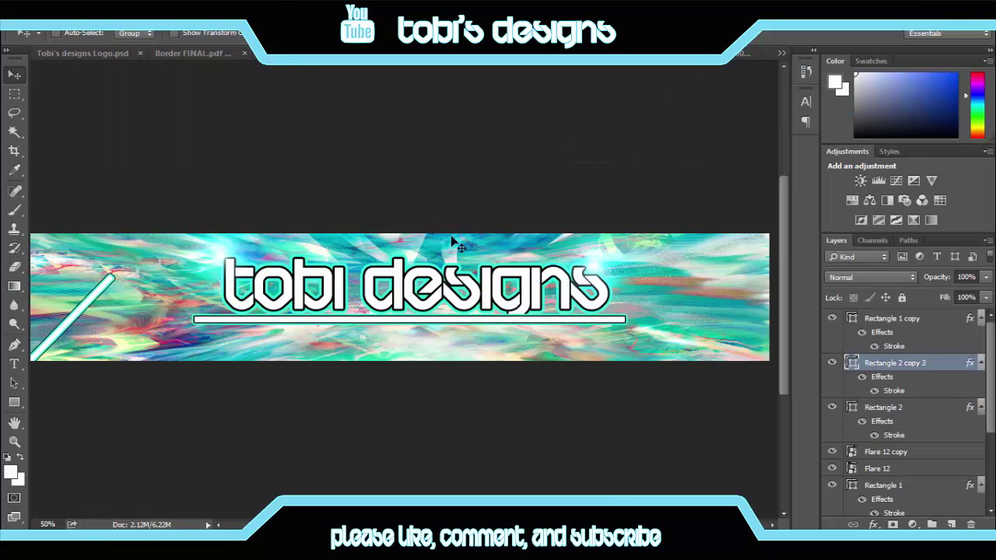
{"action": "right_click", "coordinate": [904, 407]}
{"action": "left_click", "coordinate": [685, 148]}
{"action": "left_click", "coordinate": [622, 166]}
{"action": "left_click_drag", "start_coordinate": [97, 315], "coordinate": [103, 325]}
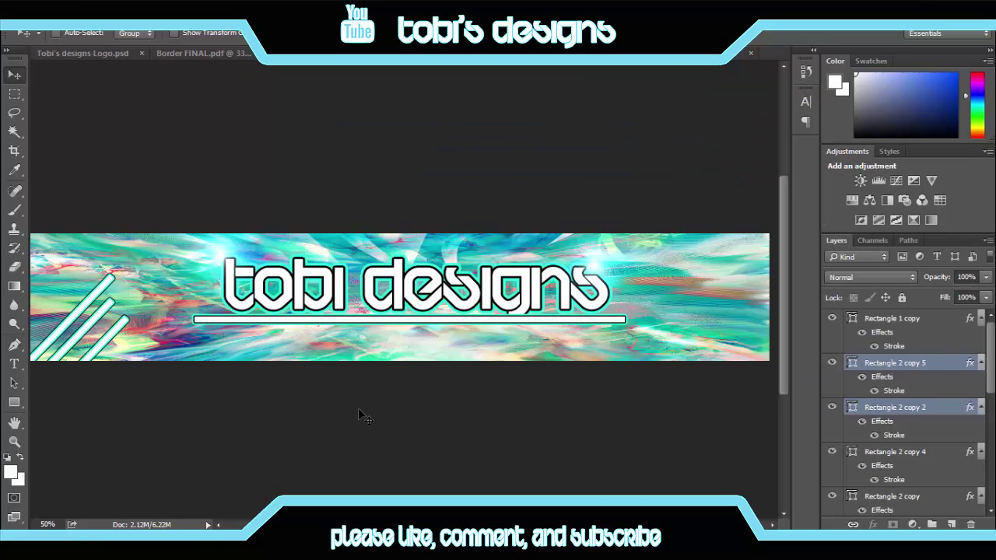
Duplicate the stripe set, move it to the right side and rotate it to mirror the left
{"action": "scroll", "coordinate": [993, 351], "scroll_direction": "down", "scroll_amount": 1}
{"action": "right_click", "coordinate": [901, 405]}
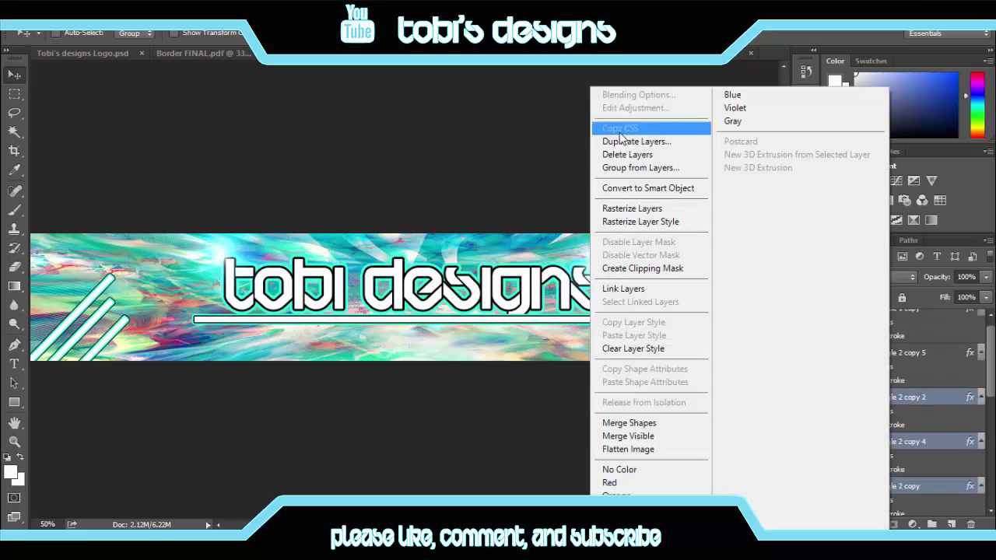
{"action": "left_click", "coordinate": [622, 138]}
{"action": "key", "text": "Return"}
{"action": "left_click_drag", "start_coordinate": [132, 293], "coordinate": [741, 309]}
{"action": "right_click", "coordinate": [912, 355]}
{"action": "left_click", "coordinate": [689, 145]}
{"action": "left_click", "coordinate": [625, 163]}
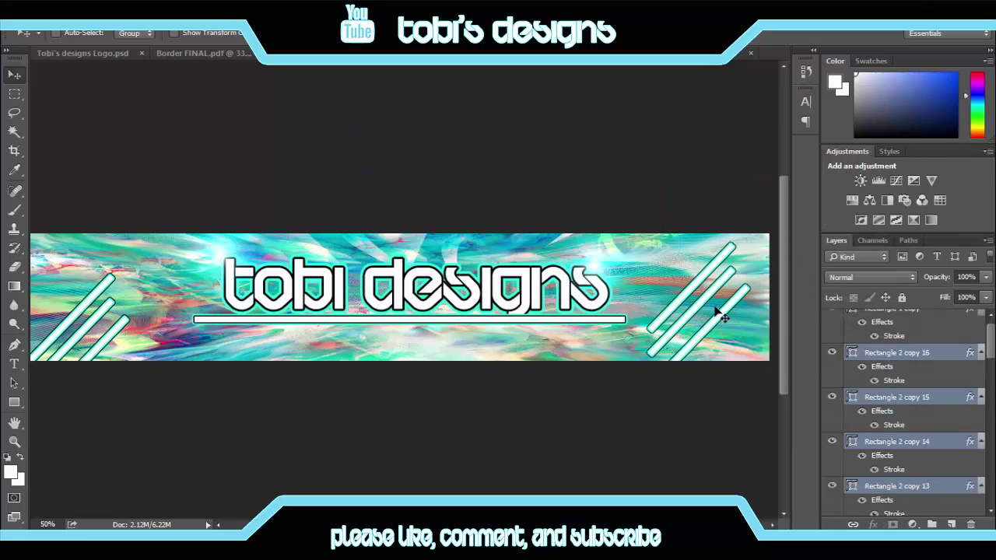
{"action": "left_click_drag", "start_coordinate": [759, 274], "coordinate": [716, 366]}
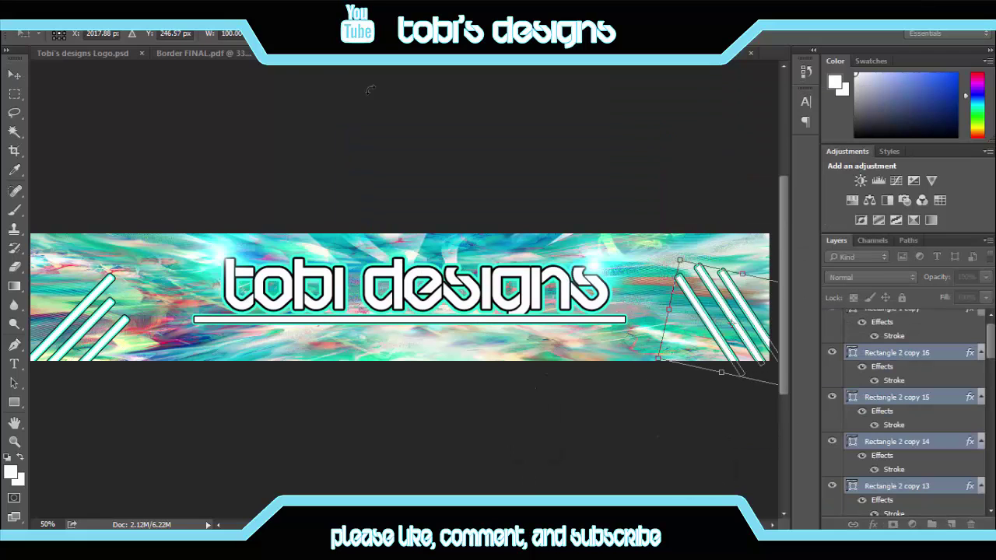
{"action": "left_click_drag", "start_coordinate": [438, 227], "coordinate": [658, 294]}
{"action": "key", "text": "Return"}
Select the right-side stripe layers
{"action": "right_click", "coordinate": [669, 320]}
{"action": "left_click", "coordinate": [918, 356]}
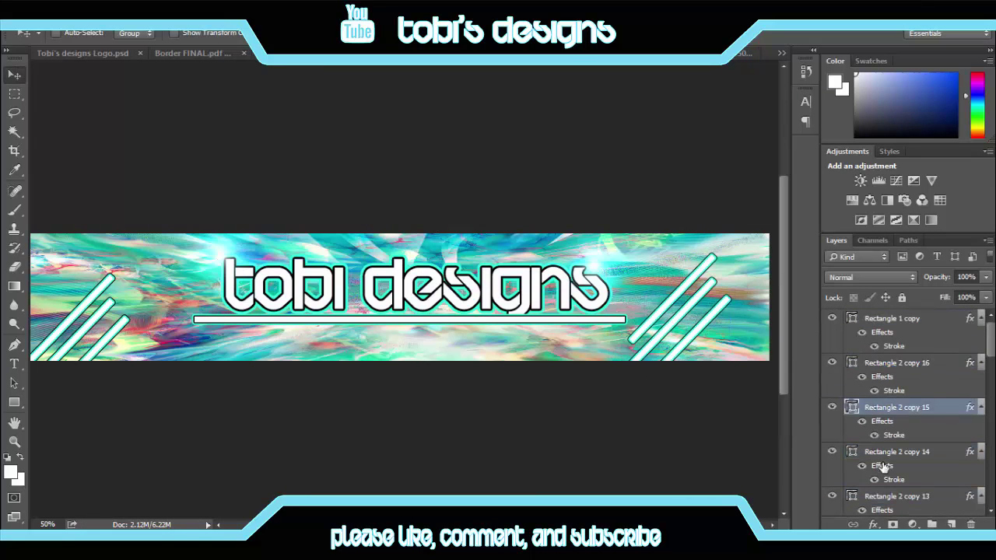
{"action": "left_click", "coordinate": [876, 496]}
{"action": "key", "text": "alt+bracketleft"}
{"action": "key", "text": "alt+bracketleft"}
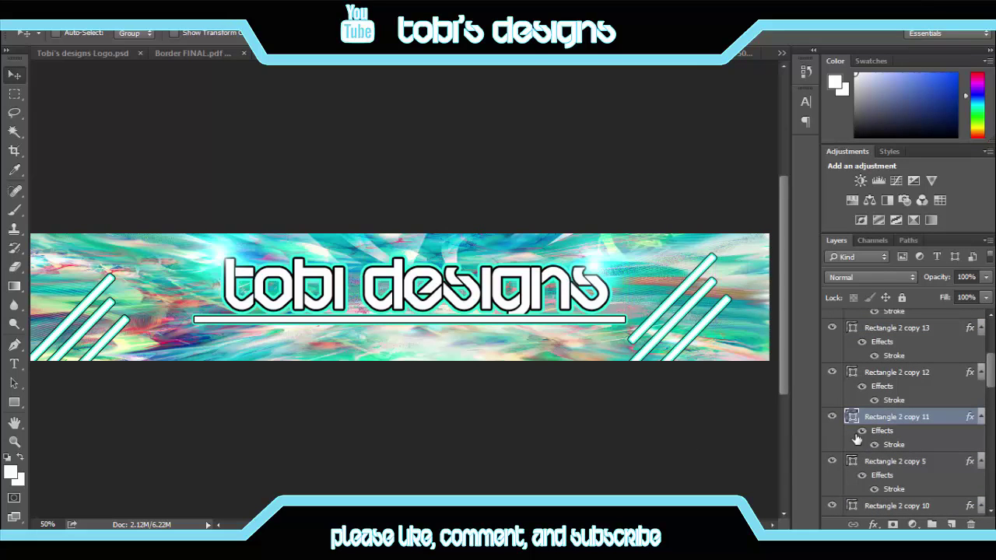
{"action": "right_click", "coordinate": [662, 307]}
{"action": "left_click", "coordinate": [669, 336]}
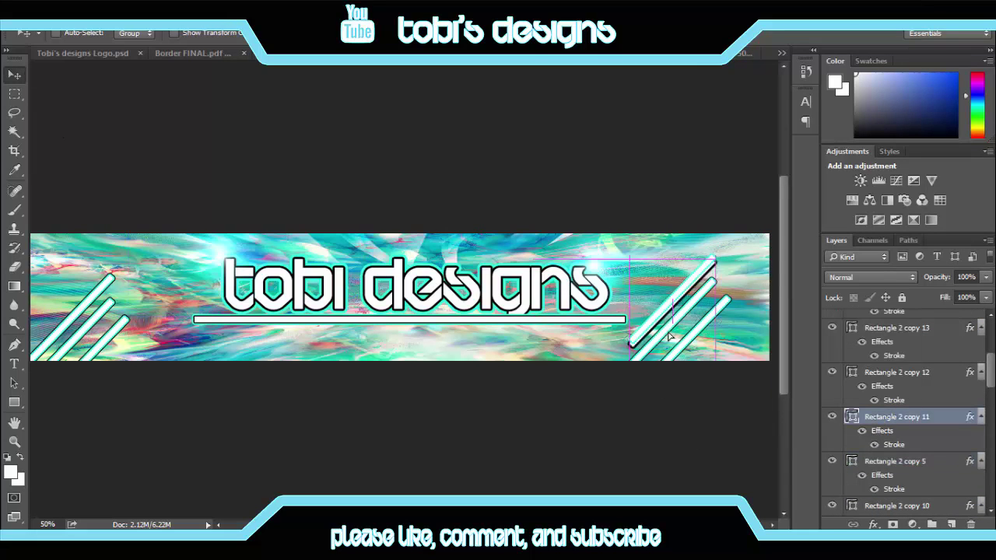
{"action": "left_click", "coordinate": [895, 330], "text": "shift"}
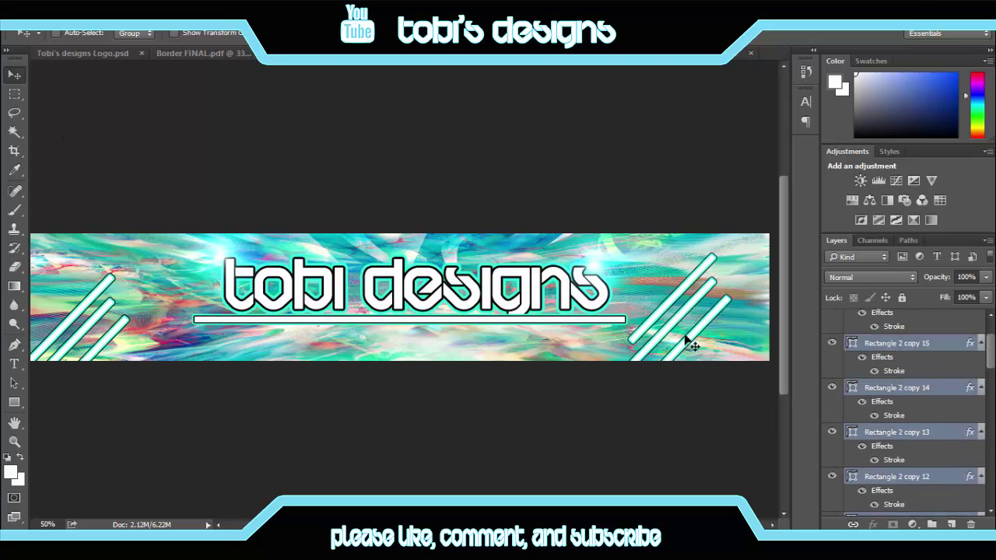
{"action": "scroll", "coordinate": [991, 323], "scroll_direction": "up", "scroll_amount": 5}
{"action": "left_click", "coordinate": [95, 11]}
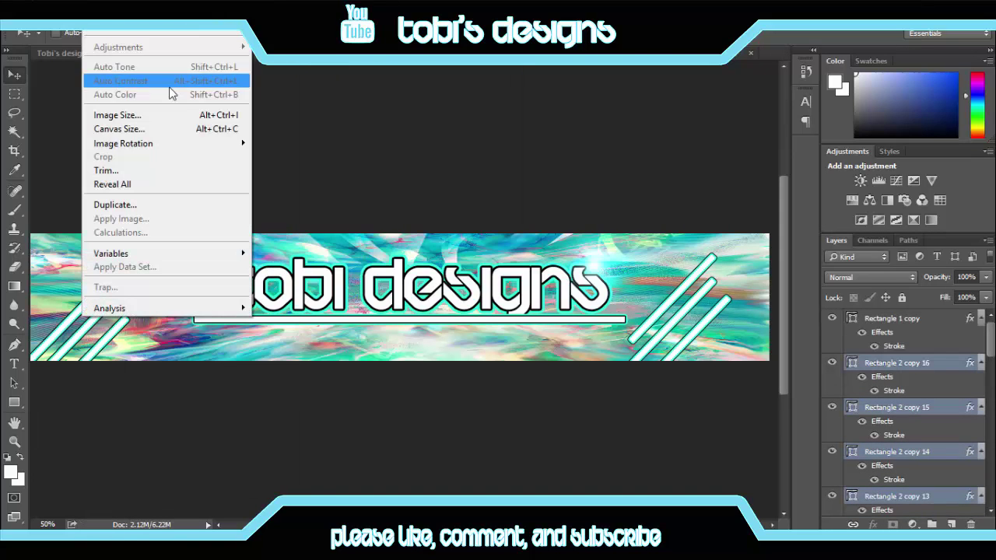
Move the right-side stripes to the banner's right edge and rotate them vertical
{"action": "left_click", "coordinate": [276, 140]}
{"action": "key", "text": "ctrl+z"}
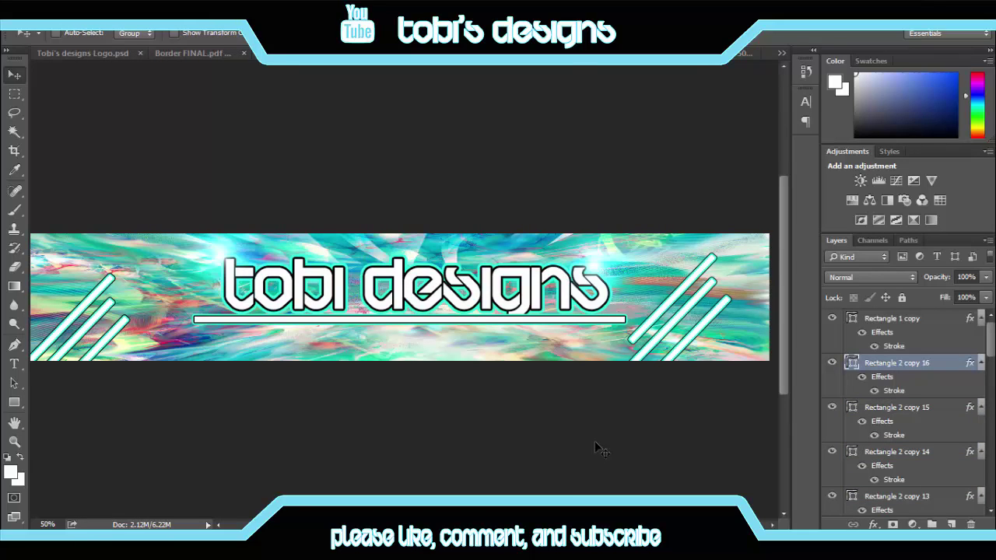
{"action": "left_click", "coordinate": [895, 406], "text": "shift"}
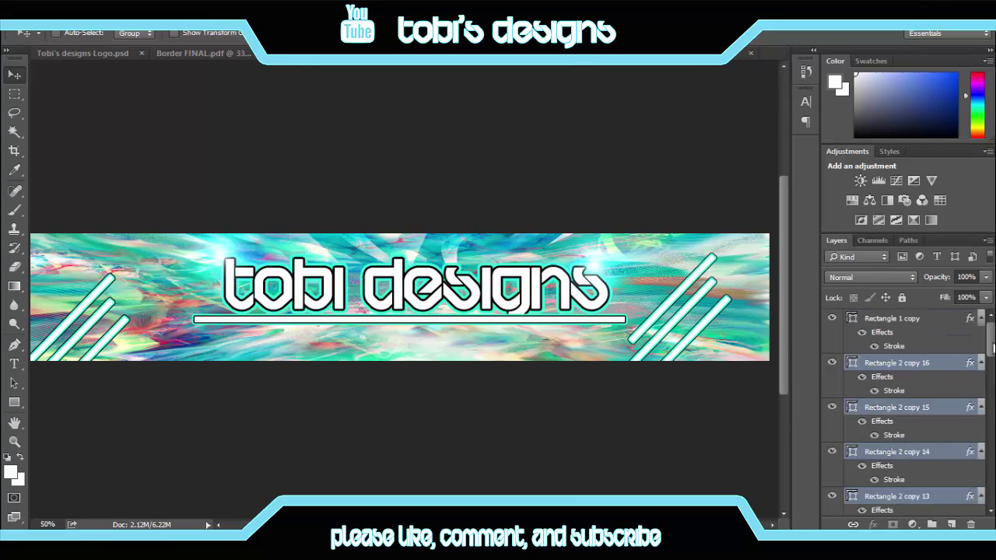
{"action": "left_click_drag", "start_coordinate": [992, 349], "coordinate": [993, 367]}
{"action": "scroll", "coordinate": [762, 249], "scroll_direction": "right", "scroll_amount": 1}
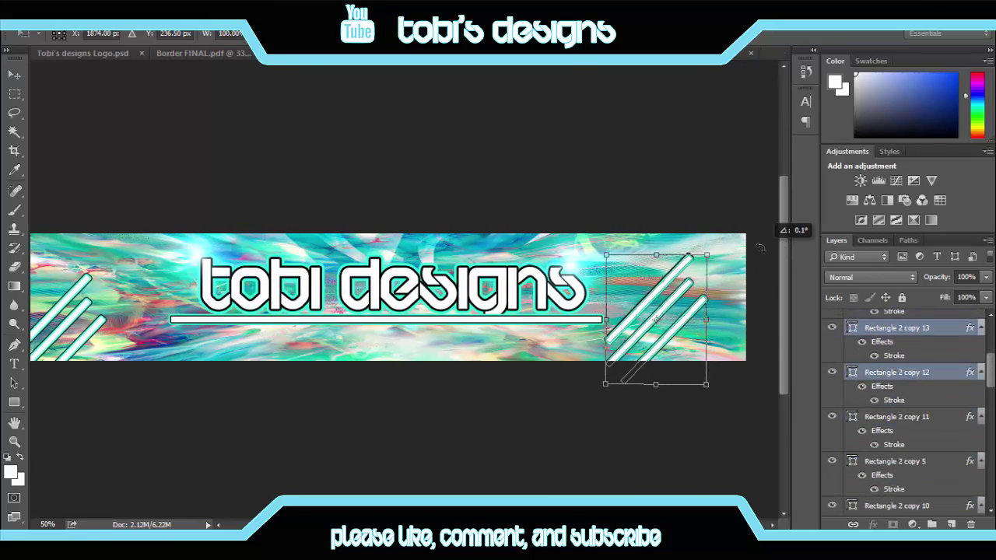
{"action": "left_click", "coordinate": [840, 420], "text": "shift"}
{"action": "mouse_move", "coordinate": [685, 259]}
{"action": "left_mouse_down"}
{"action": "mouse_move", "coordinate": [728, 333]}
{"action": "mouse_move", "coordinate": [685, 284]}
{"action": "left_mouse_up"}
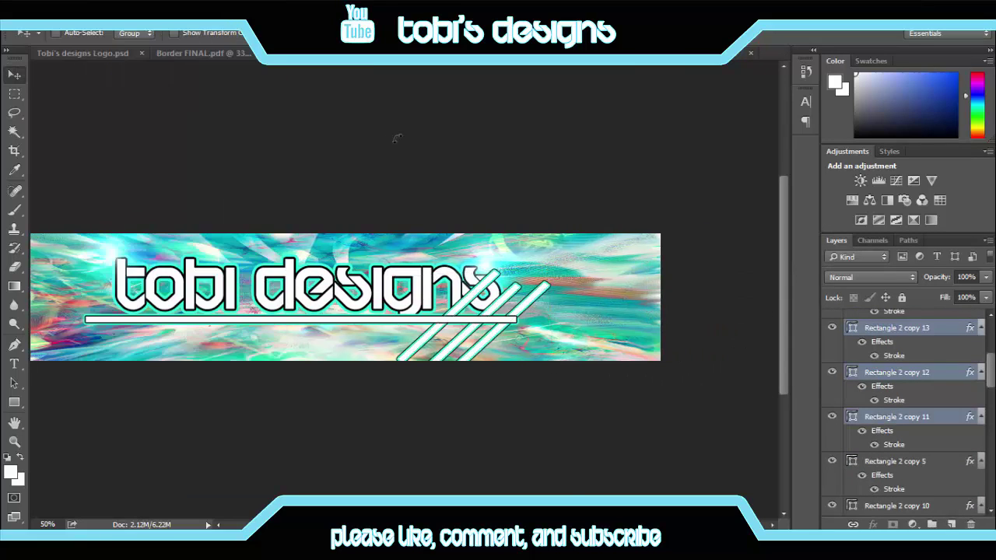
{"action": "key", "text": "Return"}
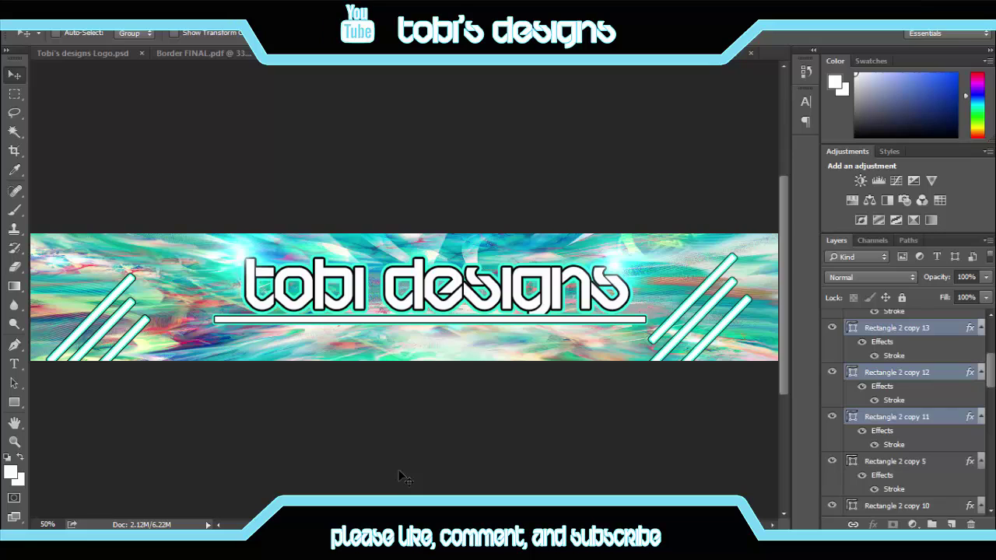
{"action": "left_click_drag", "start_coordinate": [681, 278], "coordinate": [692, 234]}
{"action": "key", "text": "Return"}
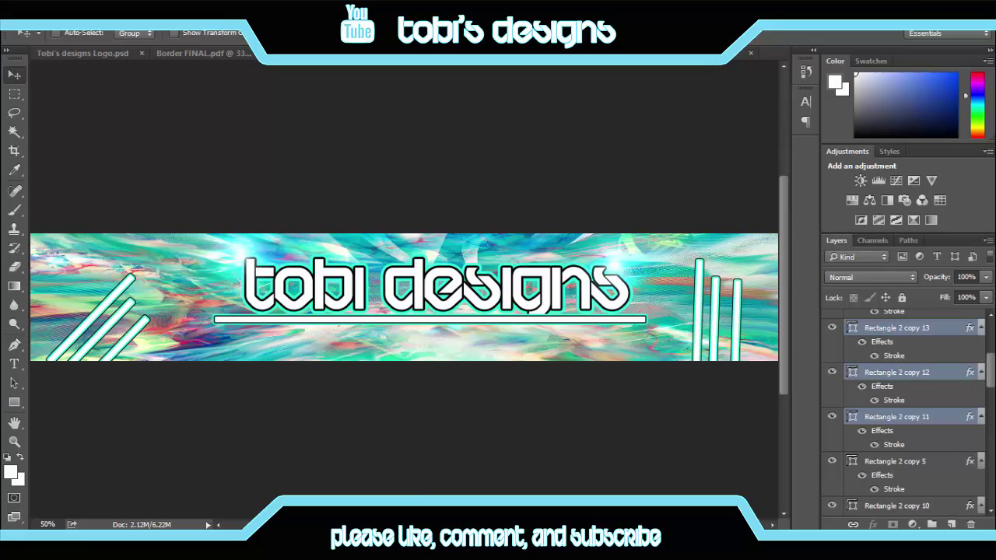
{"action": "left_click_drag", "start_coordinate": [704, 304], "coordinate": [698, 340]}
Select the left-side stripe layers
{"action": "scroll", "coordinate": [903, 431], "scroll_direction": "down", "scroll_amount": 2}
{"action": "left_click", "coordinate": [903, 432], "text": "shift"}
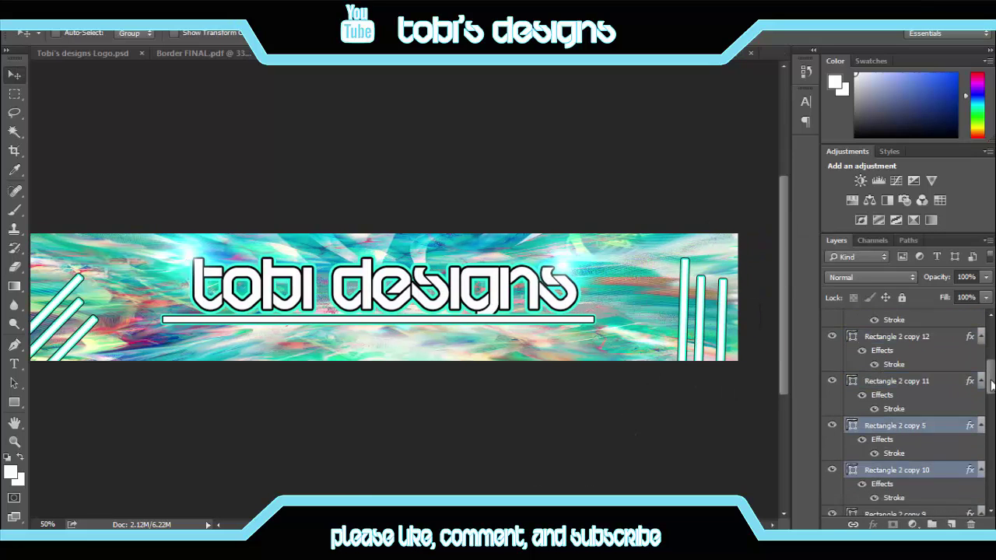
{"action": "scroll", "coordinate": [911, 436], "scroll_direction": "down", "scroll_amount": 3}
{"action": "left_click", "coordinate": [895, 342], "text": "ctrl"}
{"action": "left_click", "coordinate": [97, 336], "text": "ctrl+shift"}
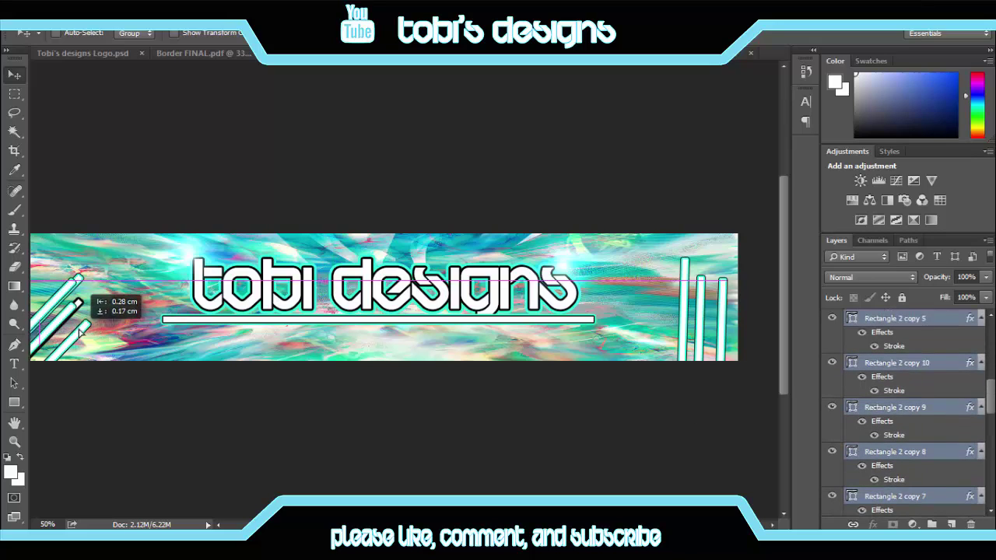
{"action": "left_click", "coordinate": [74, 353], "text": "ctrl+shift"}
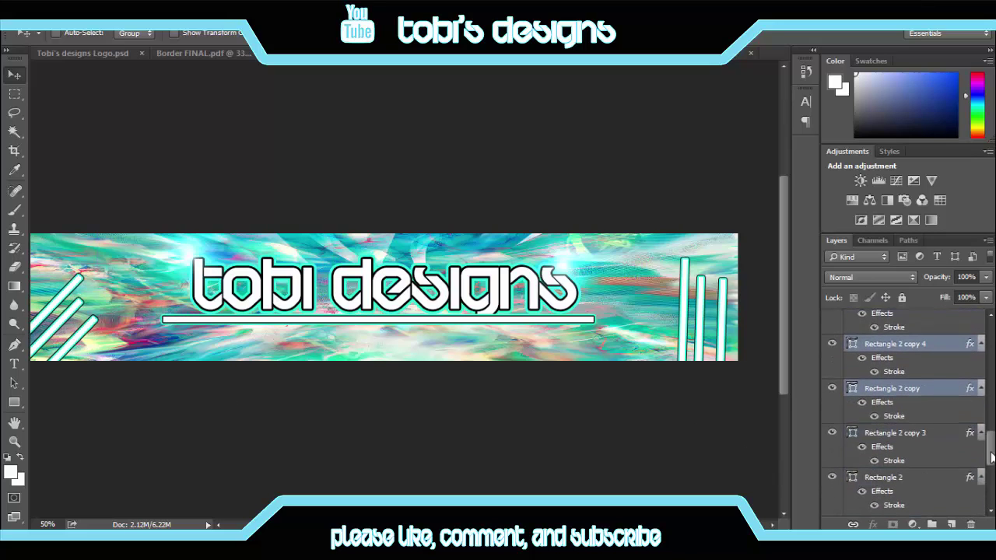
Rotate the left stripes upright, commit, and nudge them toward the left edge
{"action": "left_click_drag", "start_coordinate": [165, 282], "coordinate": [117, 257]}
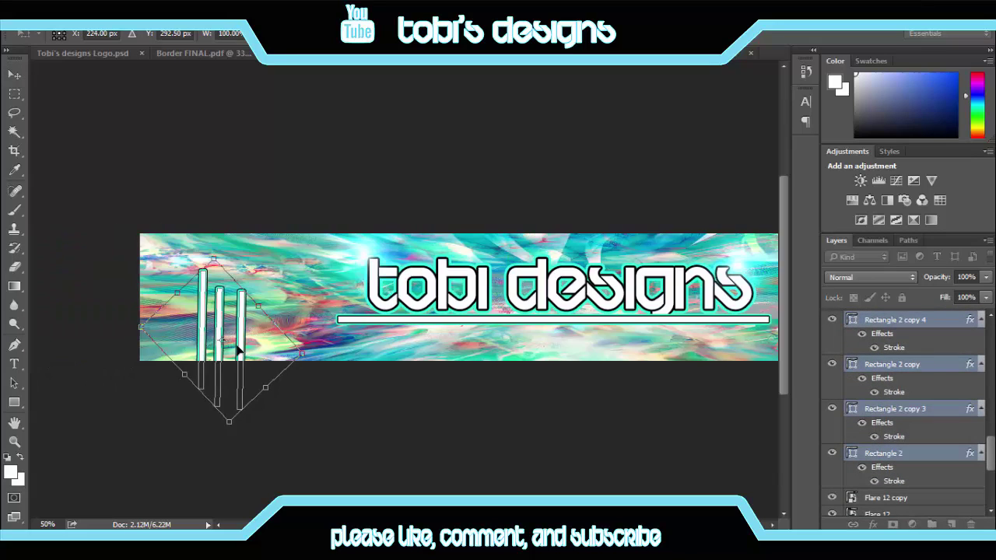
{"action": "key", "text": "Return"}
{"action": "key", "text": "ctrl+minus"}
{"action": "left_click_drag", "start_coordinate": [187, 281], "coordinate": [184, 282]}
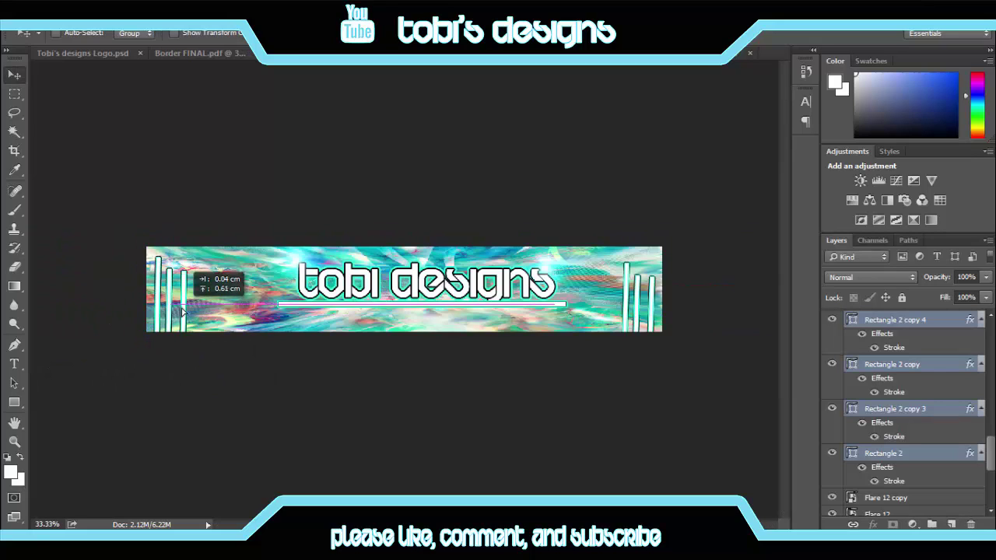
{"action": "left_click_drag", "start_coordinate": [990, 451], "coordinate": [990, 366]}
Select the right-side stripe layers and shift those bars toward the right edge
{"action": "left_click", "coordinate": [943, 471]}
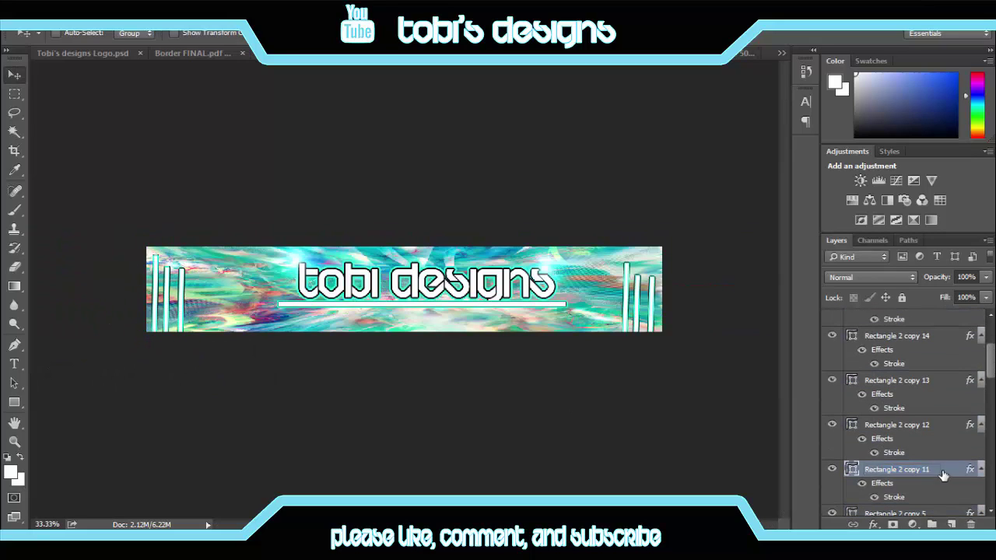
{"action": "key", "text": "alt+shift+bracketright"}
{"action": "left_click", "coordinate": [896, 469]}
{"action": "key", "text": "alt+shift+bracketleft"}
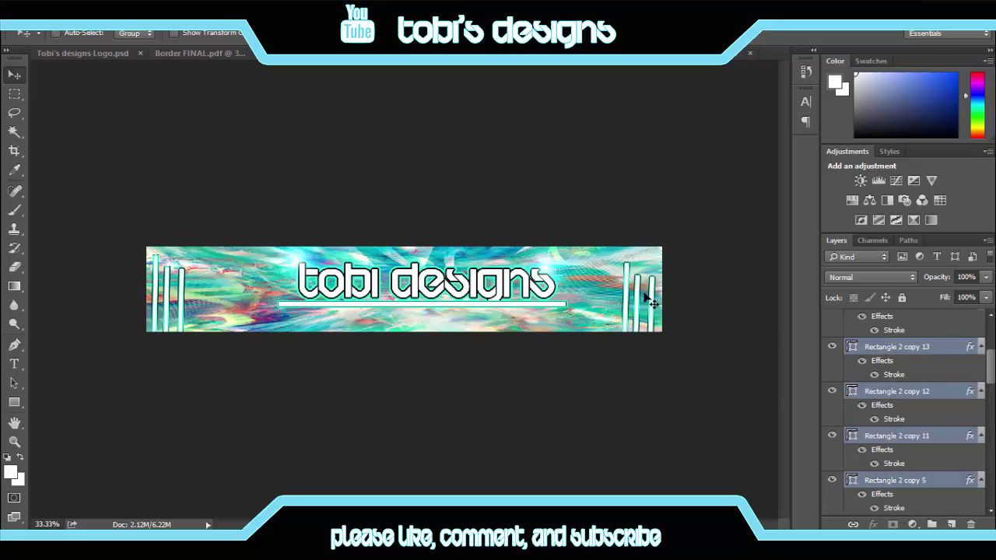
{"action": "scroll", "coordinate": [914, 364], "scroll_direction": "up", "scroll_amount": 3}
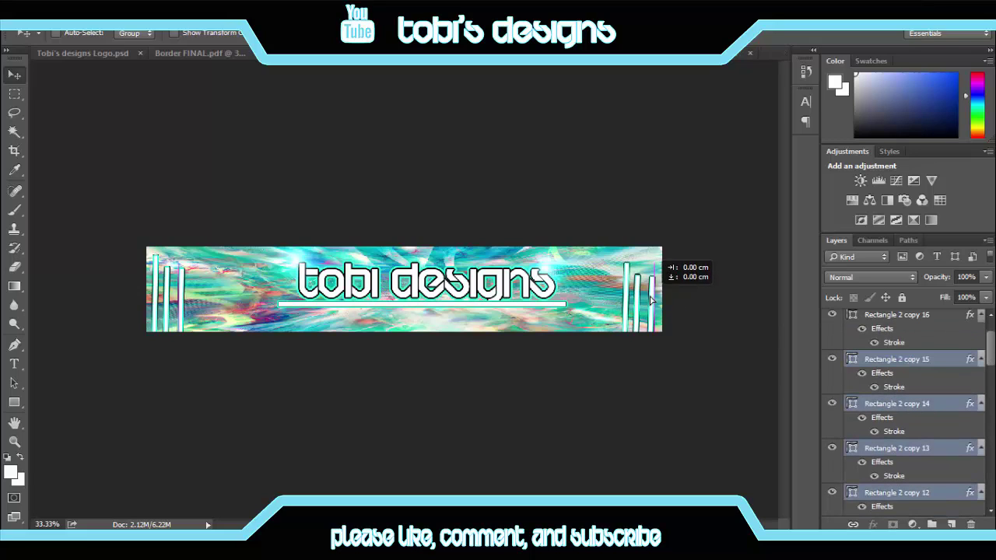
{"action": "scroll", "coordinate": [918, 354], "scroll_direction": "up", "scroll_amount": 1}
{"action": "left_click_drag", "start_coordinate": [648, 307], "coordinate": [652, 308]}
Reselect the right-side bar layers and push them flush against the right edge
{"action": "left_click", "coordinate": [927, 348]}
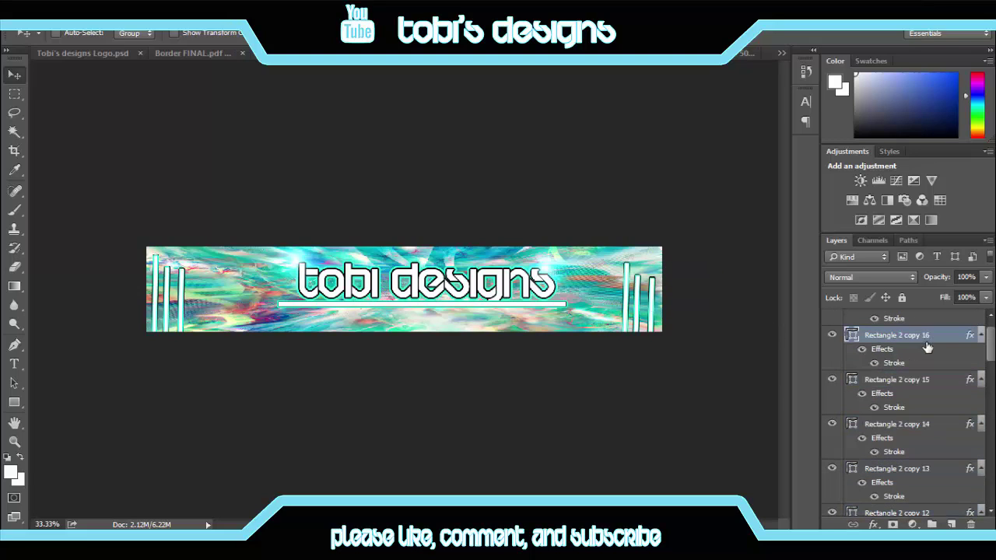
{"action": "left_click", "coordinate": [896, 469], "text": "shift"}
{"action": "scroll", "coordinate": [903, 436], "scroll_direction": "down", "scroll_amount": 3}
{"action": "left_click", "coordinate": [896, 457], "text": "shift"}
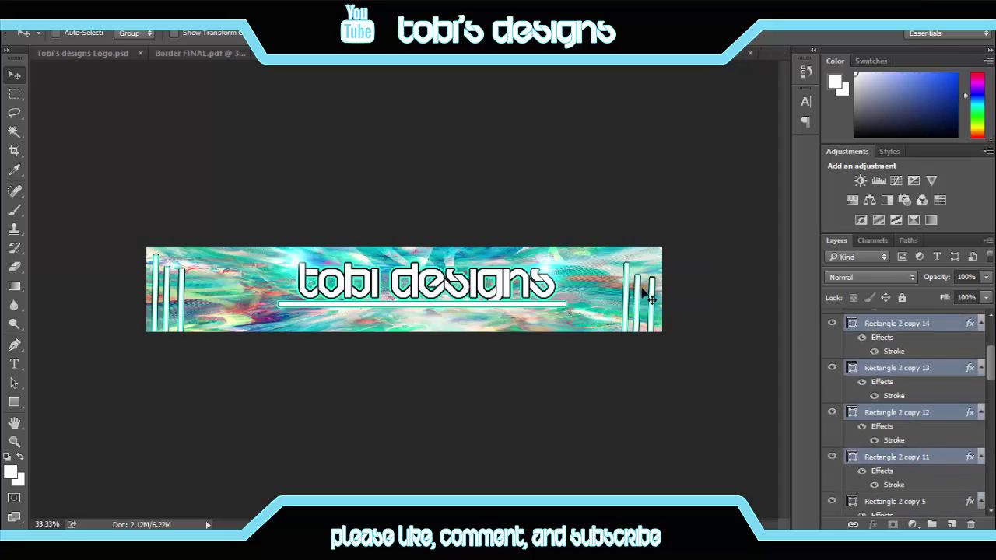
{"action": "scroll", "coordinate": [928, 462], "scroll_direction": "down", "scroll_amount": 2}
{"action": "left_click_drag", "start_coordinate": [631, 305], "coordinate": [656, 303]}
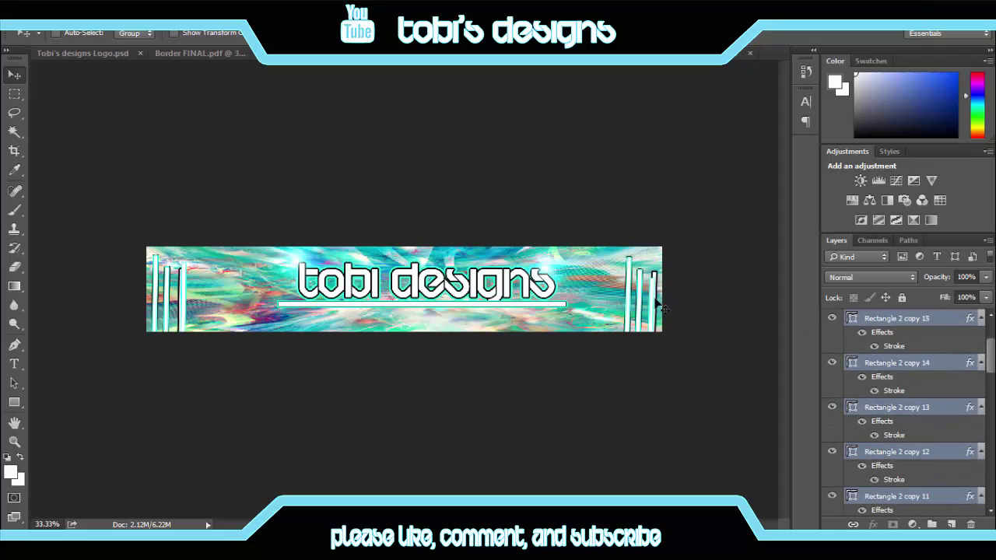
{"action": "left_click", "coordinate": [879, 379]}
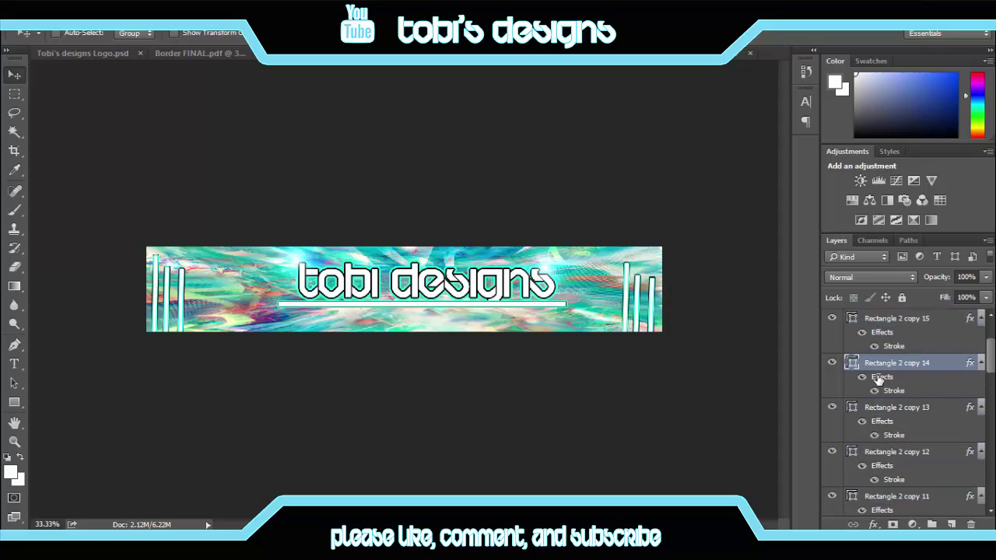
{"action": "left_click", "coordinate": [982, 364]}
Check the banner zoomed in and out, then select all the stripe layers
{"action": "key", "text": "ctrl+plus"}
{"action": "left_click", "coordinate": [82, 23]}
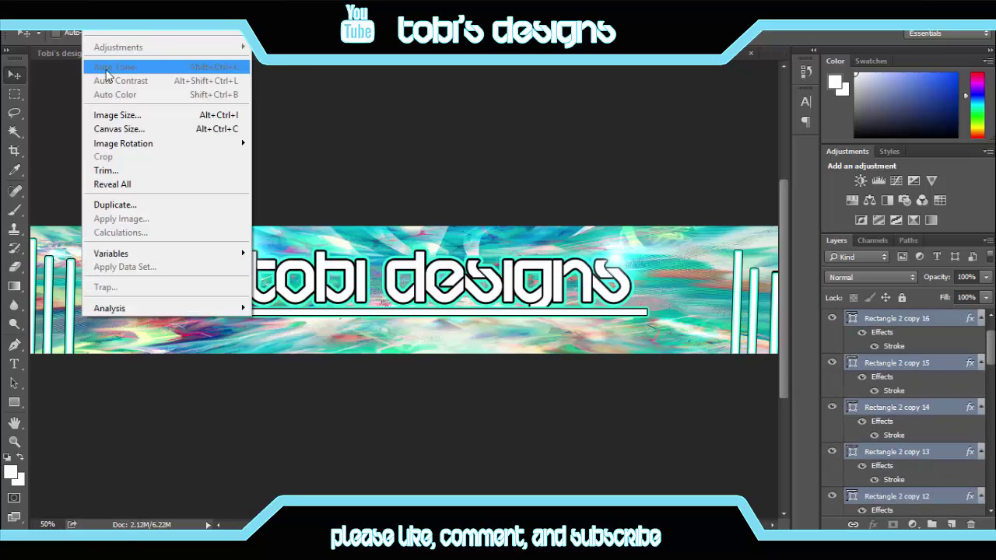
{"action": "key", "text": "Escape"}
{"action": "scroll", "coordinate": [881, 443], "scroll_direction": "down", "scroll_amount": 1}
{"action": "key", "text": "ctrl+minus"}
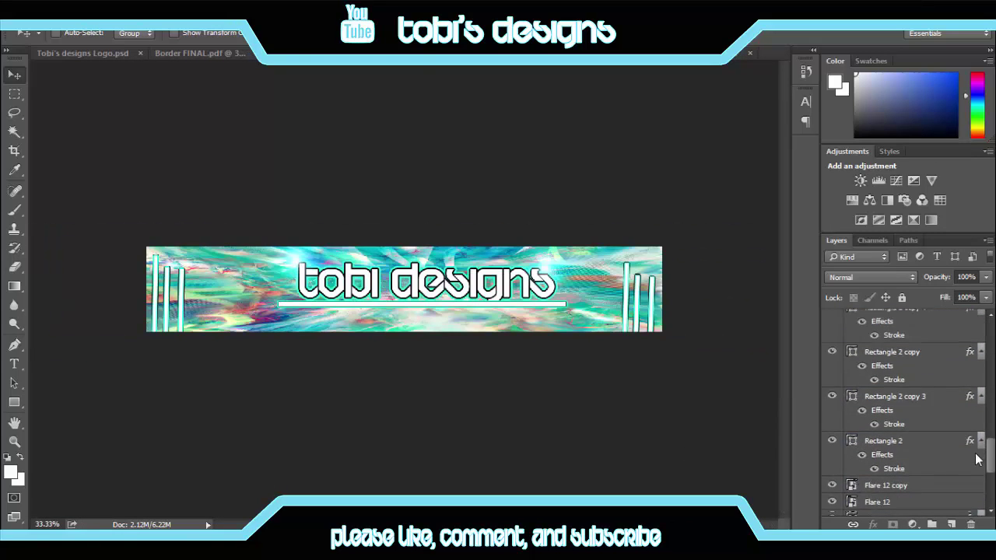
{"action": "left_click", "coordinate": [179, 294], "text": "ctrl+shift"}
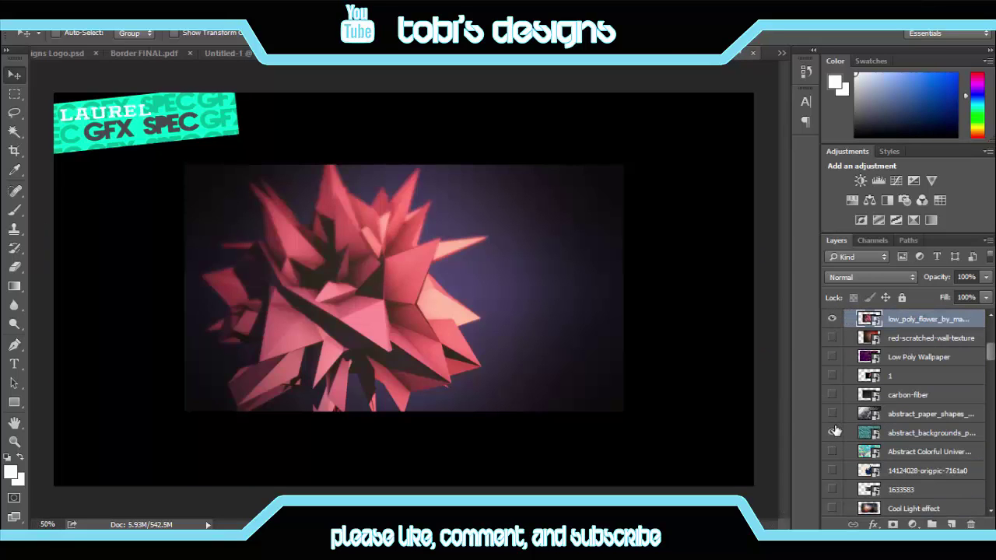
Preview alternative backgrounds like low-poly flower and red fireworks, then open another image file
{"action": "left_click", "coordinate": [832, 432]}
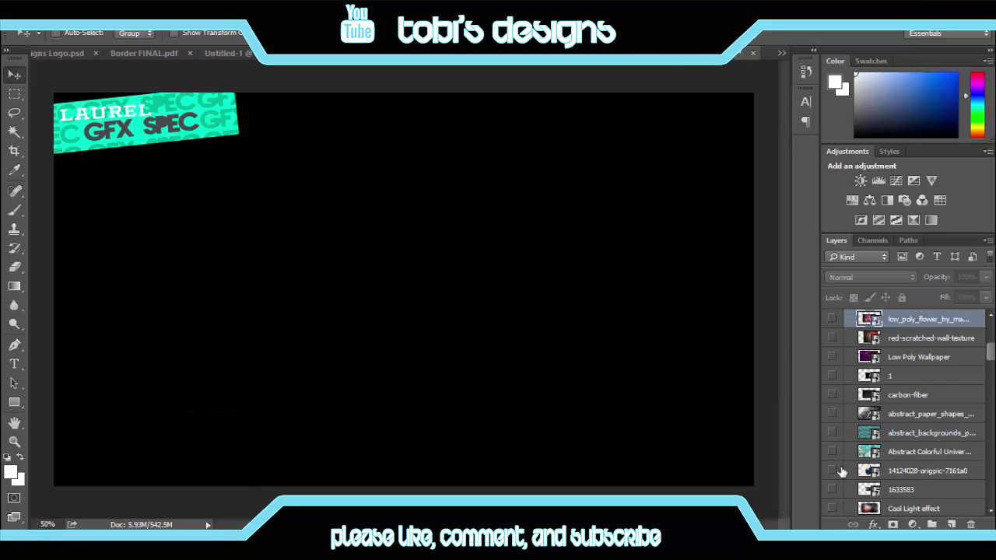
{"action": "scroll", "coordinate": [956, 422], "scroll_direction": "down", "scroll_amount": 3}
{"action": "left_click", "coordinate": [832, 412]}
{"action": "scroll", "coordinate": [856, 413], "scroll_direction": "down", "scroll_amount": 3}
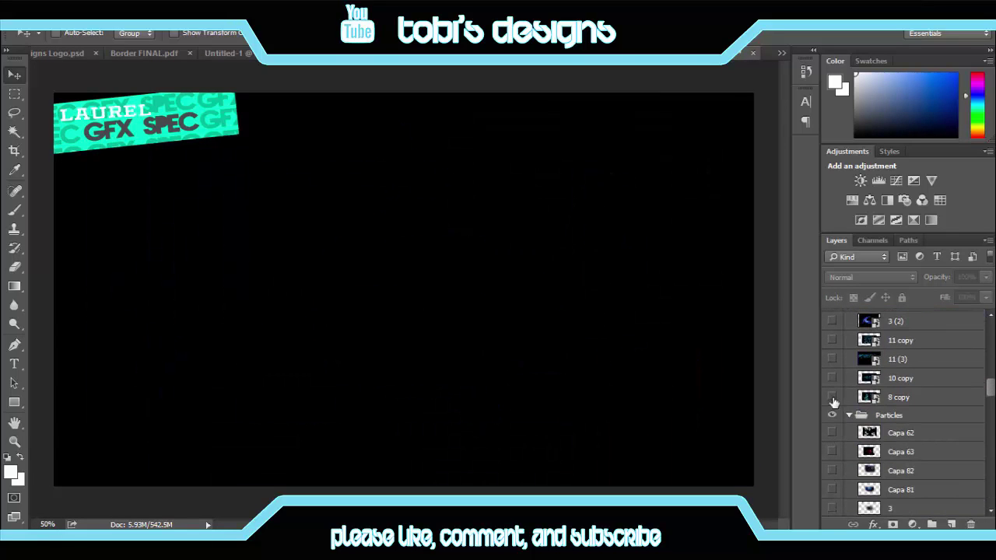
{"action": "left_click", "coordinate": [832, 451]}
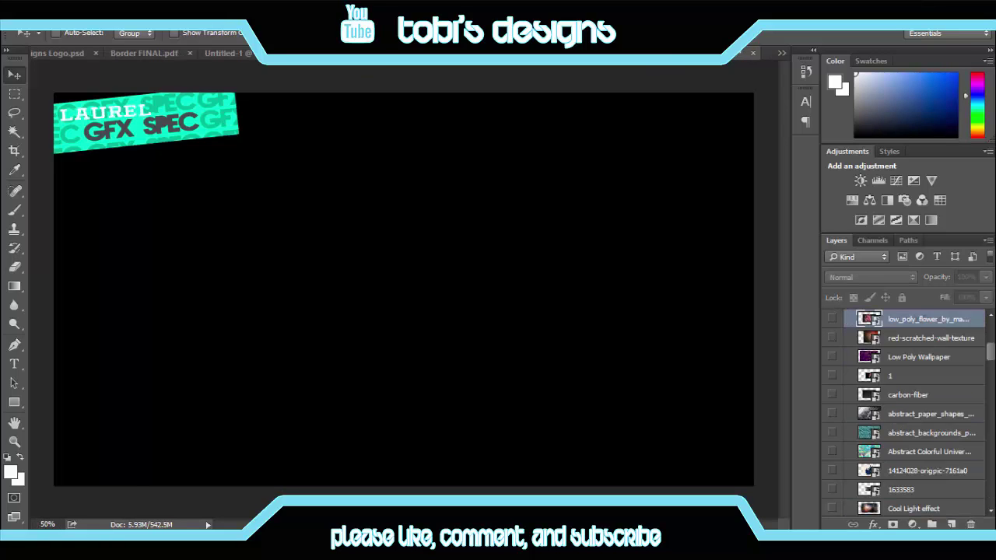
{"action": "key", "text": "ctrl+o"}
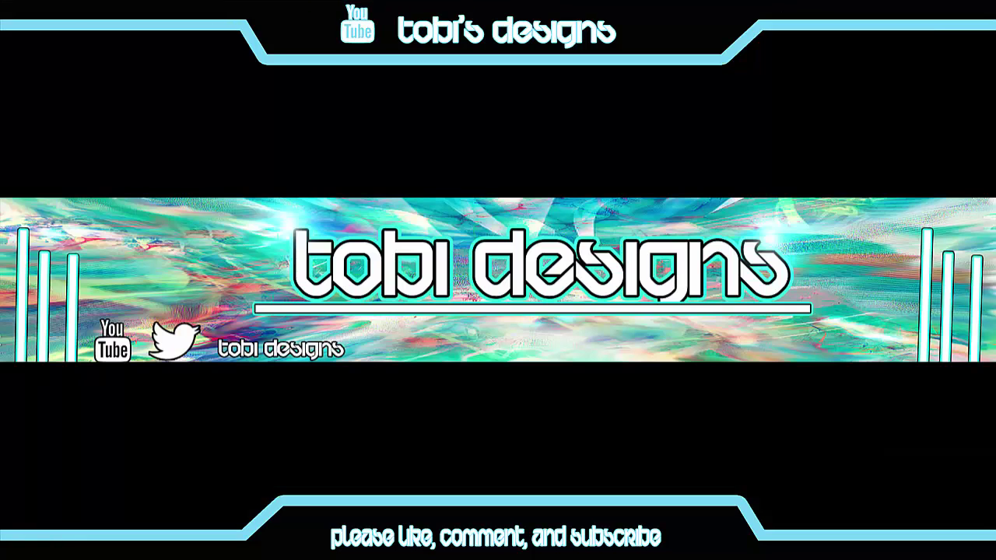